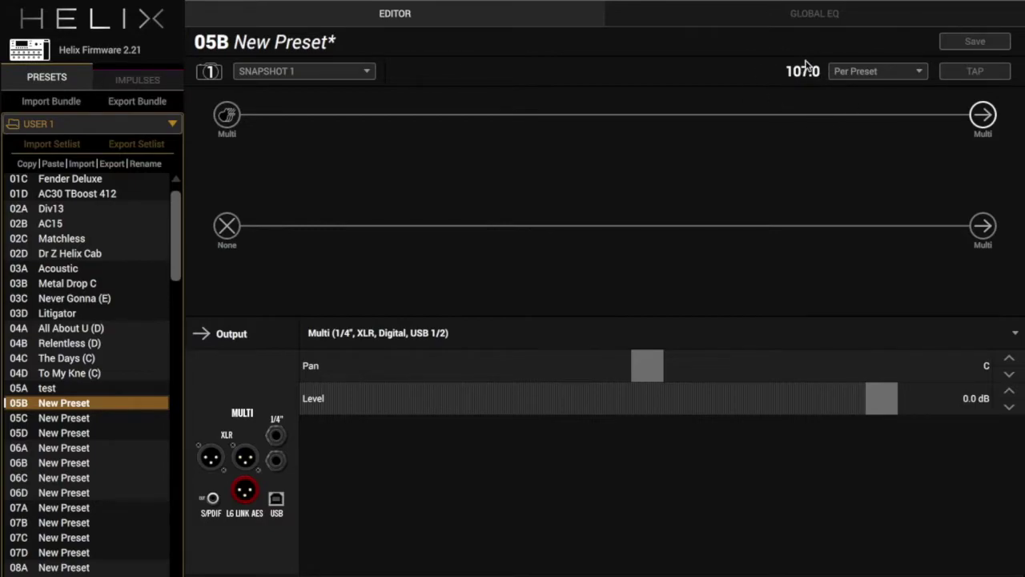
Step: Route the top path's Output block to Path 2A instead of the Multi outputs
click(984, 117)
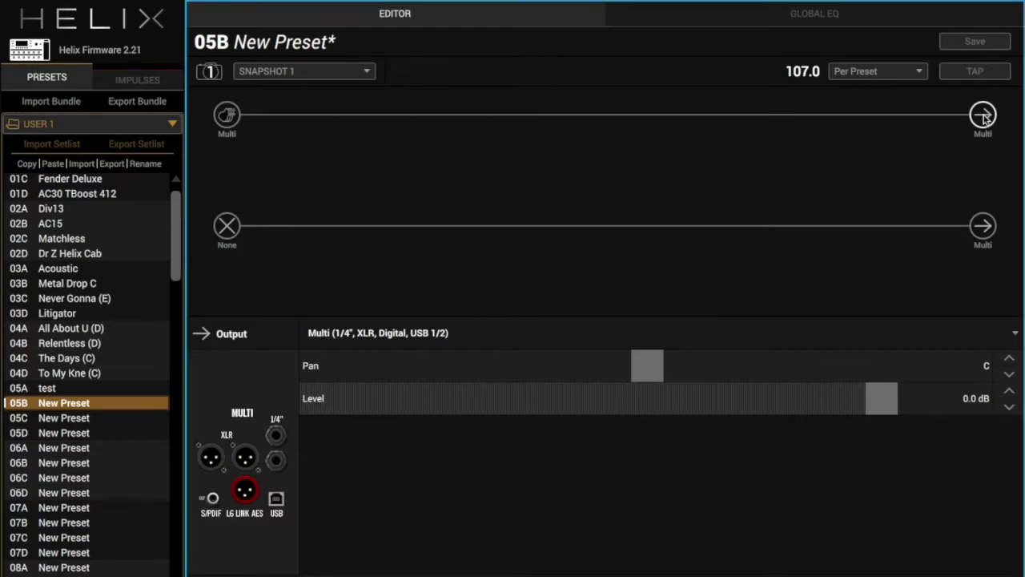
click(626, 343)
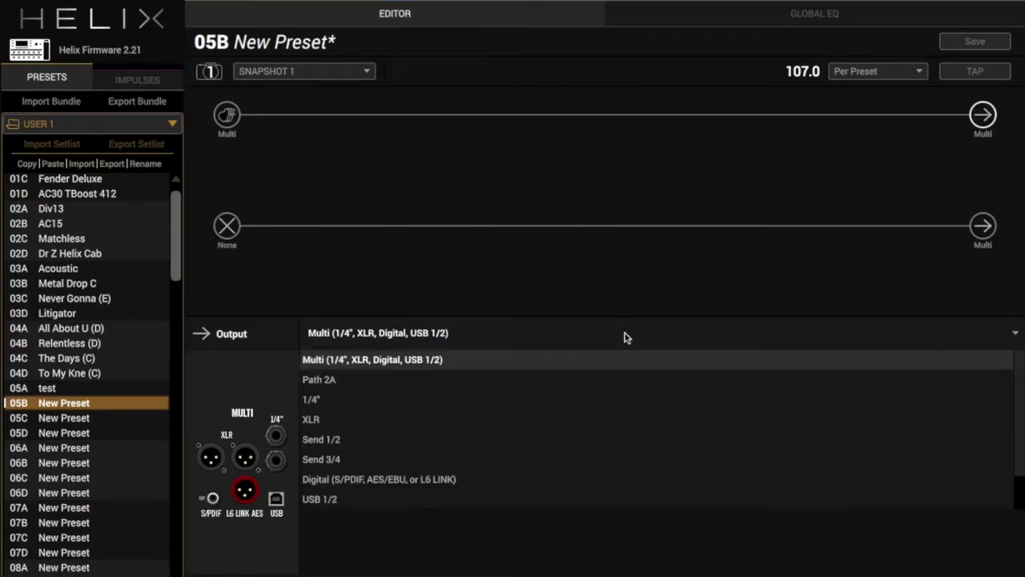
click(337, 378)
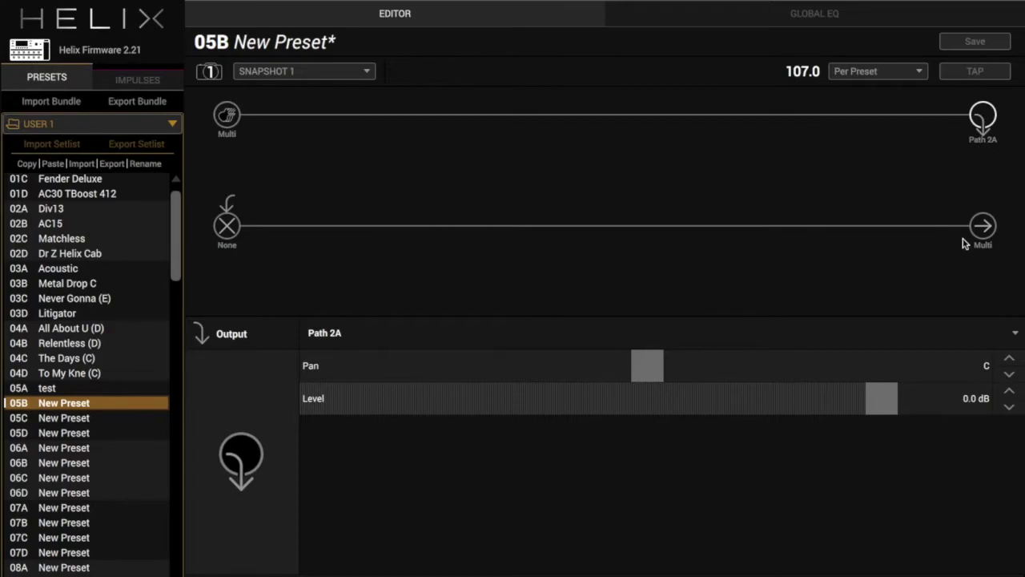
mouse_move(899, 117)
click(899, 117)
Step: Add a mono Volume Pedal block at the end of the top path, before the Path 2A output
scroll(238, 453, down, 2)
click(237, 532)
mouse_move(375, 354)
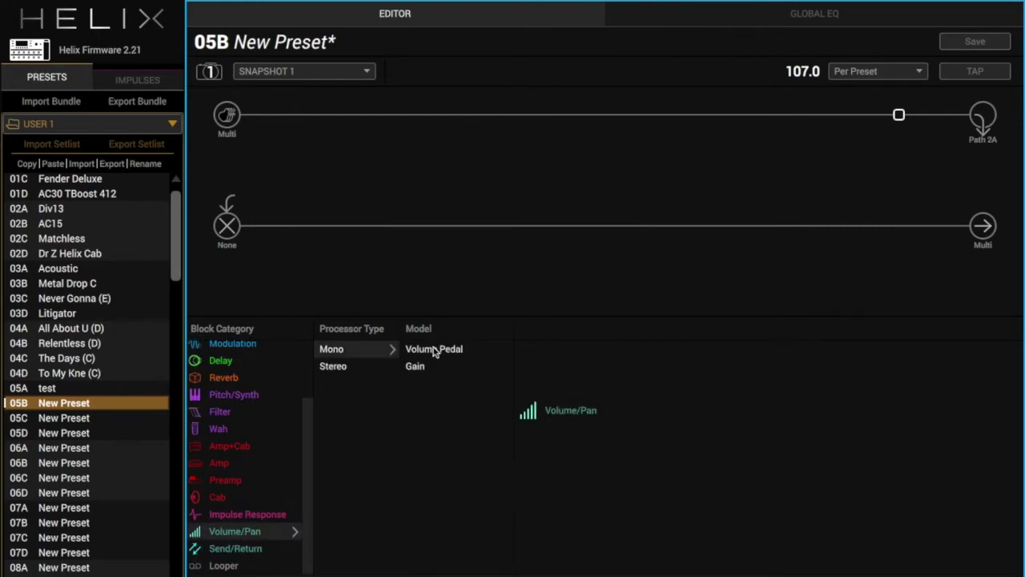
click(435, 350)
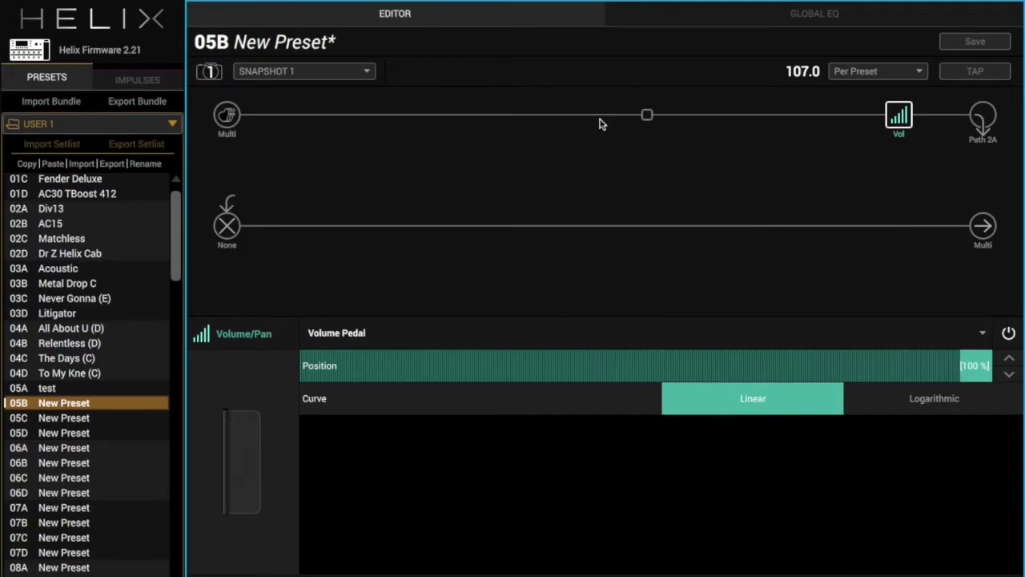
Step: Place a Tweed Blues Nrm amp with 4x10 Tweed P10R cab mid top path, with Drive 7.2
click(563, 117)
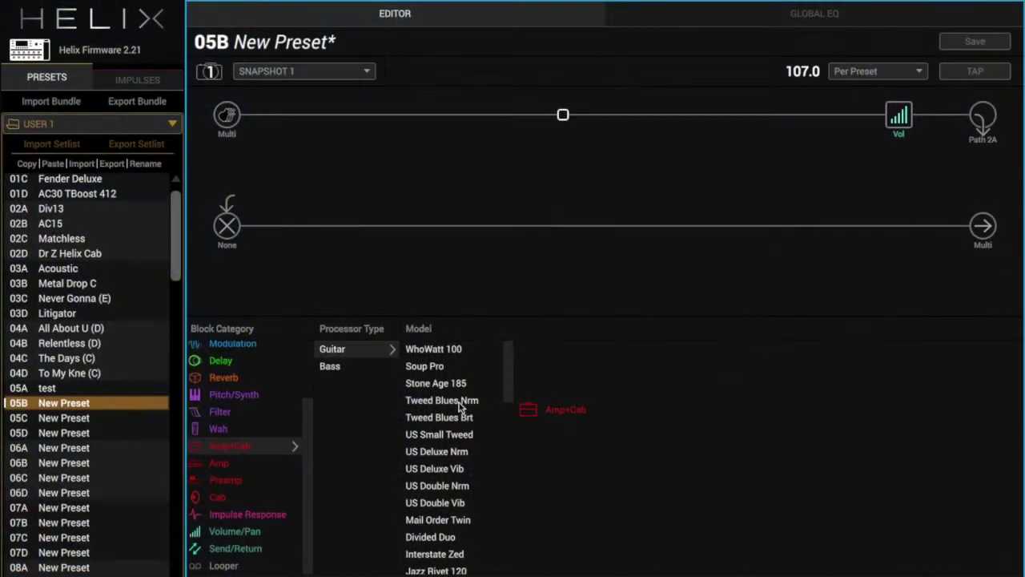
click(460, 403)
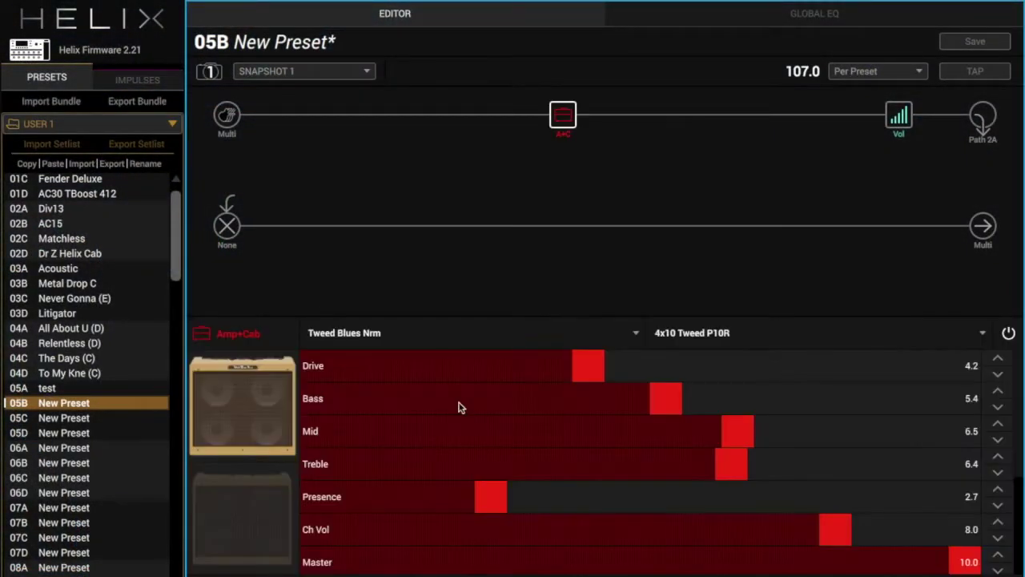
click(781, 373)
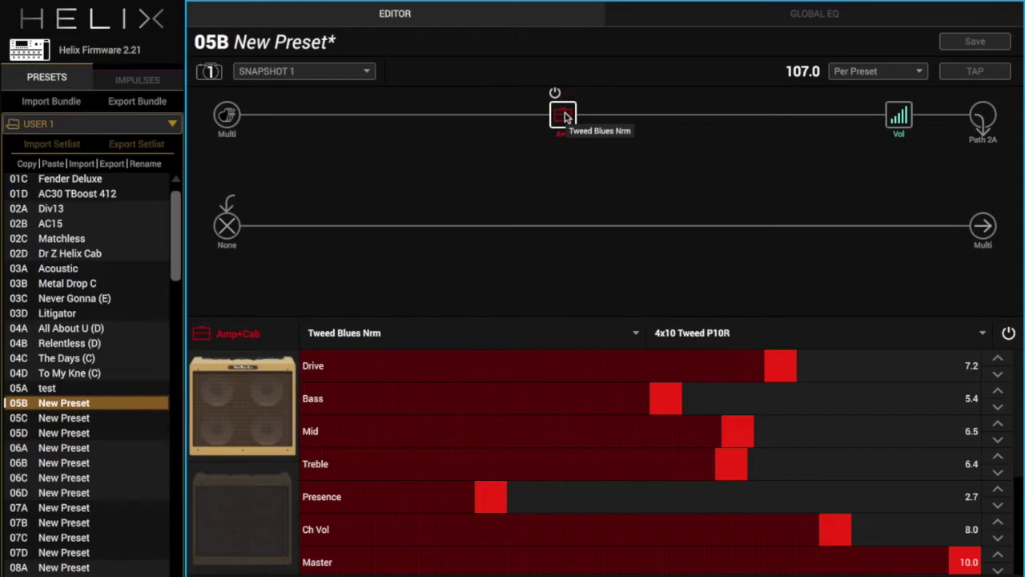
Step: Insert a Soup Pro guitar preamp on the top path ahead of the Tweed Blues Nrm amp
click(479, 116)
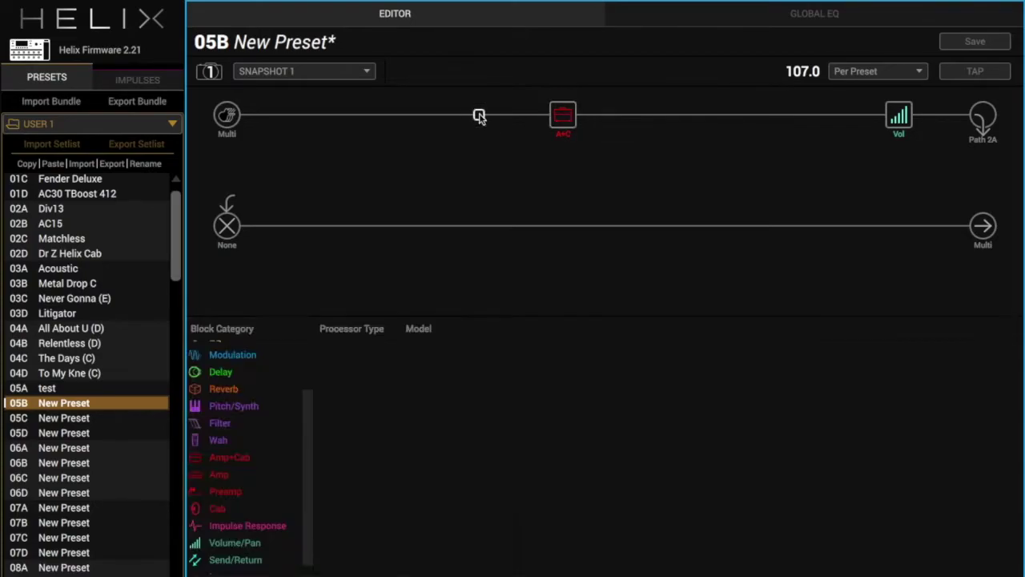
click(229, 490)
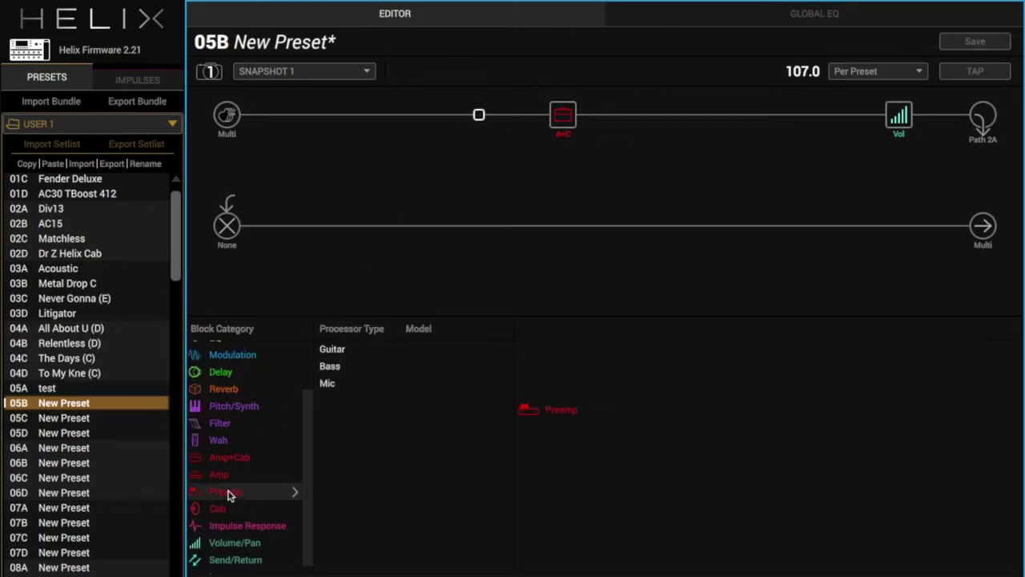
click(340, 350)
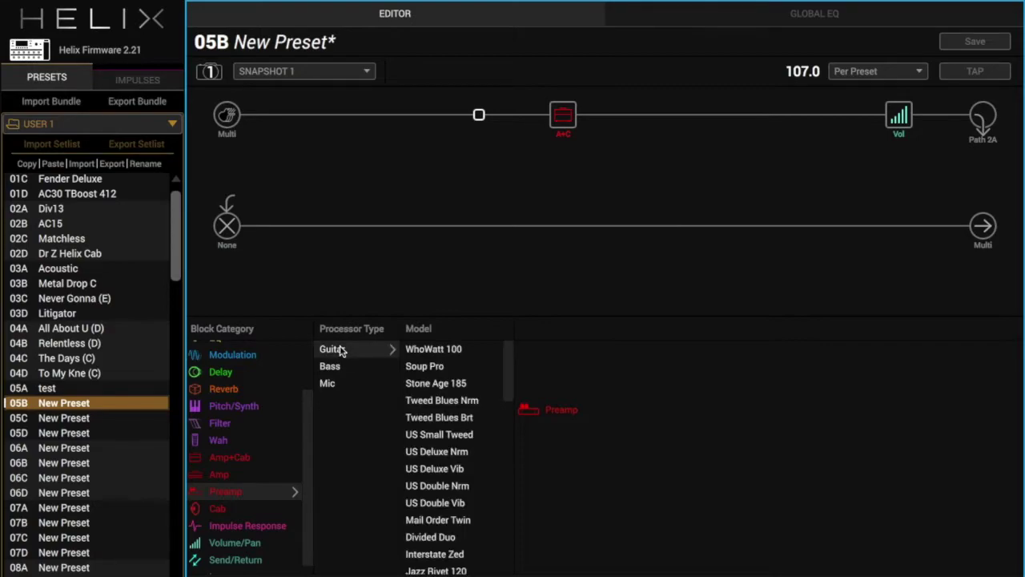
click(435, 367)
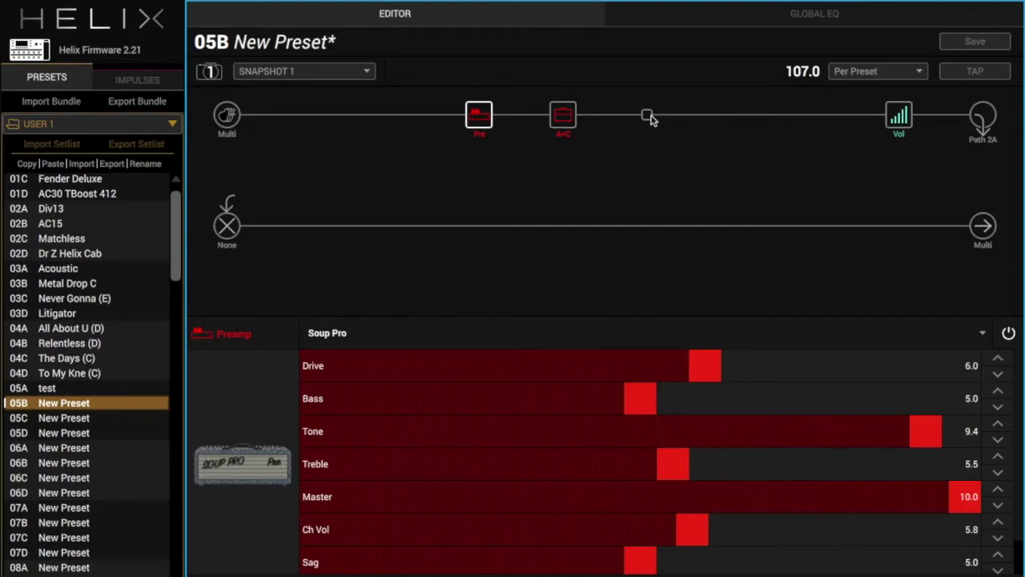
Step: Add a stereo Transistor Tape delay block to the lower path
click(478, 228)
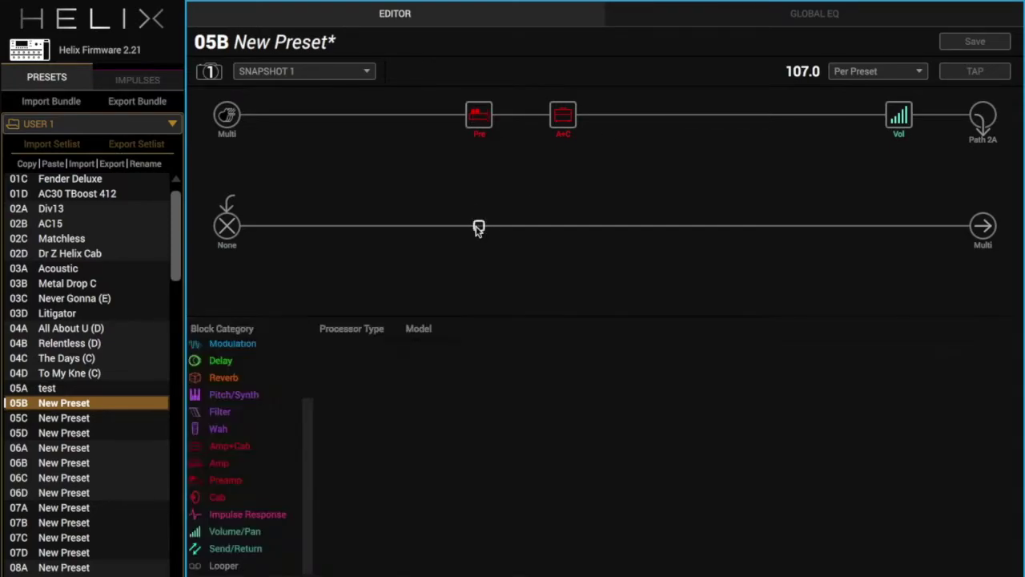
click(229, 362)
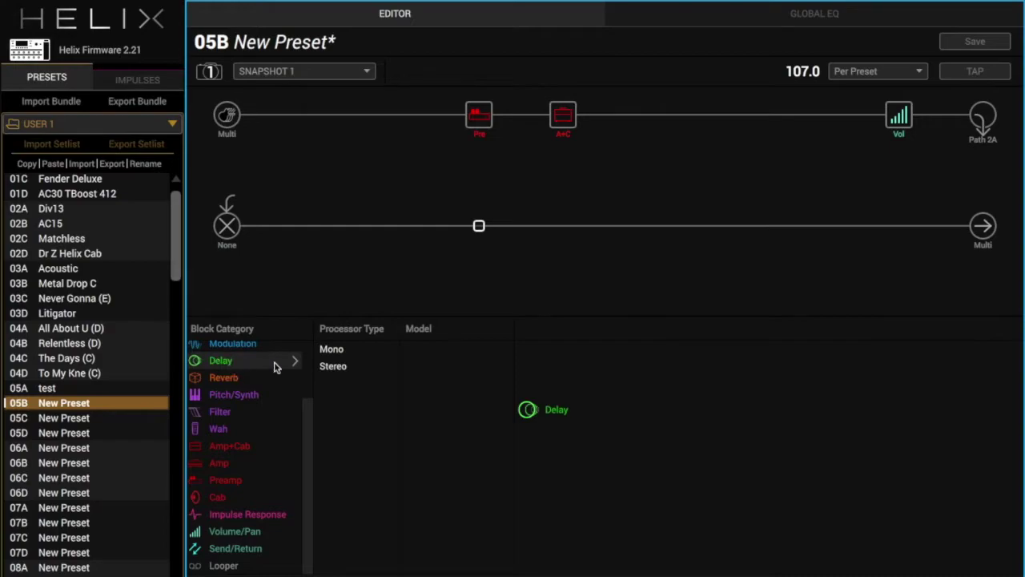
click(341, 366)
scroll(459, 464, down, 1)
scroll(458, 464, down, 1)
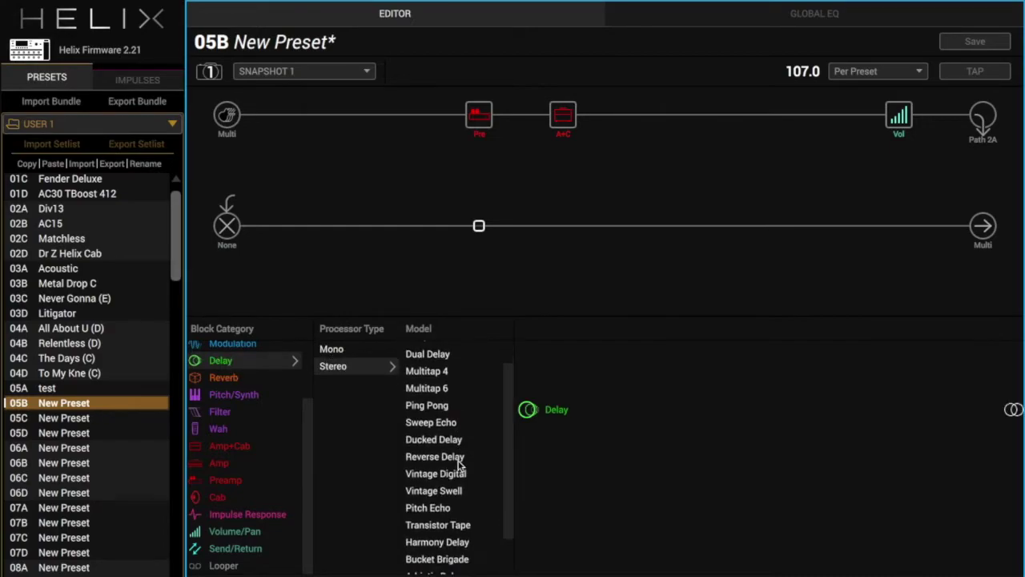
click(447, 525)
click(447, 525)
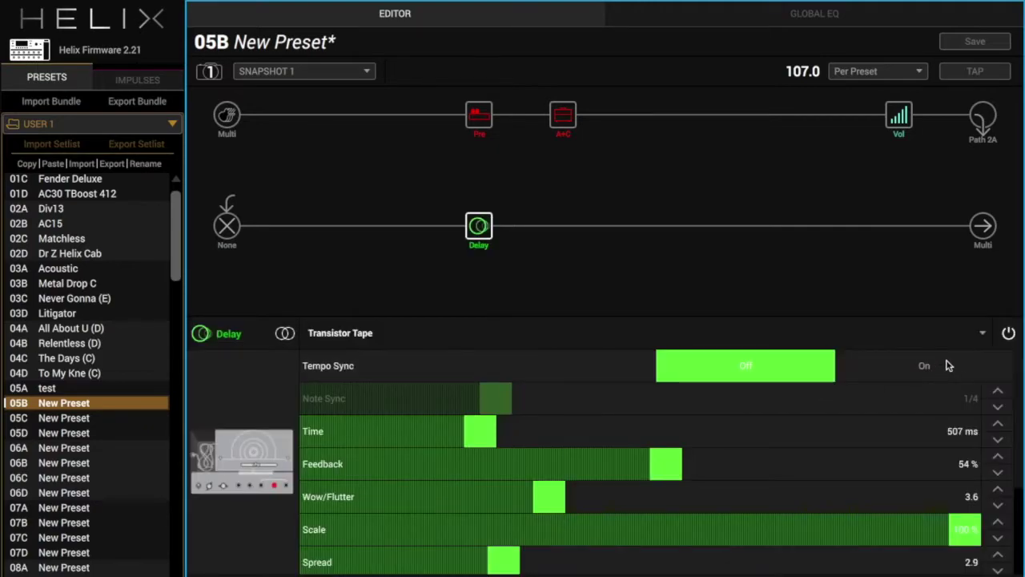
Step: Turn on Tempo Sync for the tape delay with 1/8 notes, Feedback 34% and Mix 29%
click(948, 365)
click(998, 391)
click(997, 391)
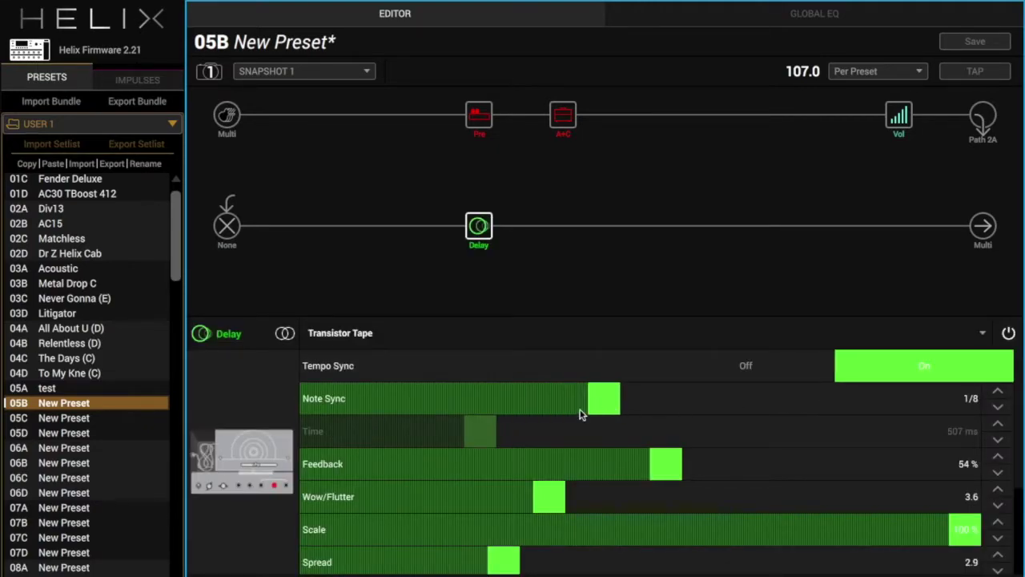
click(534, 464)
scroll(537, 464, down, 3)
click(504, 503)
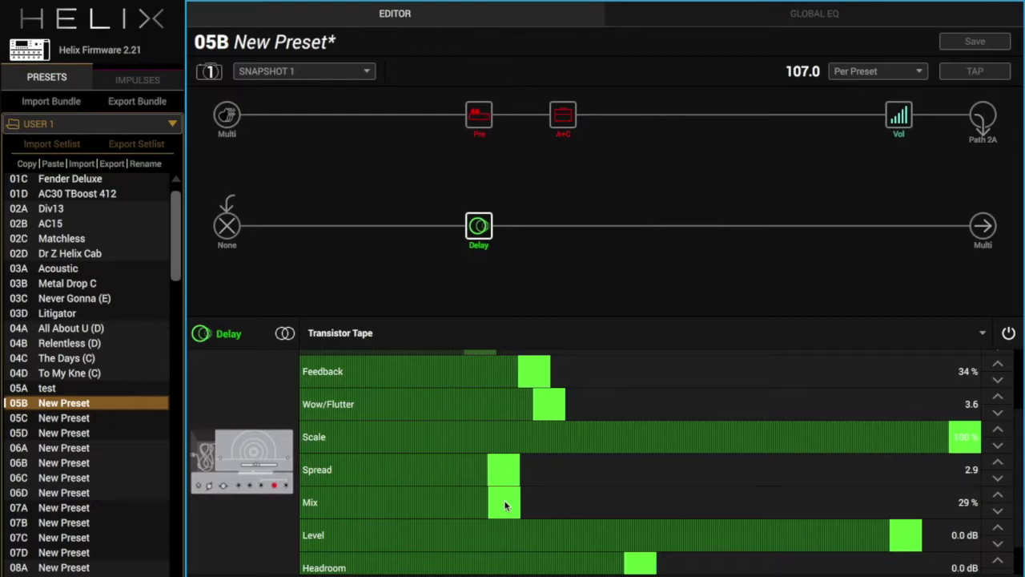
click(479, 115)
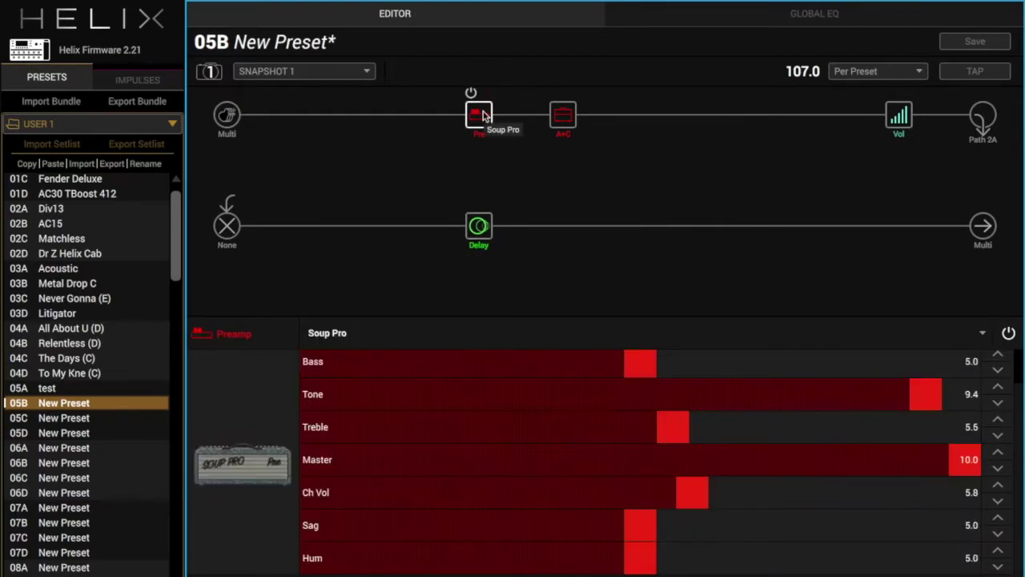
Step: Assign the Tweed Blues Nrm amp block to Footswitch 2 with the custom label 'Swap Amps'
right_click(470, 563)
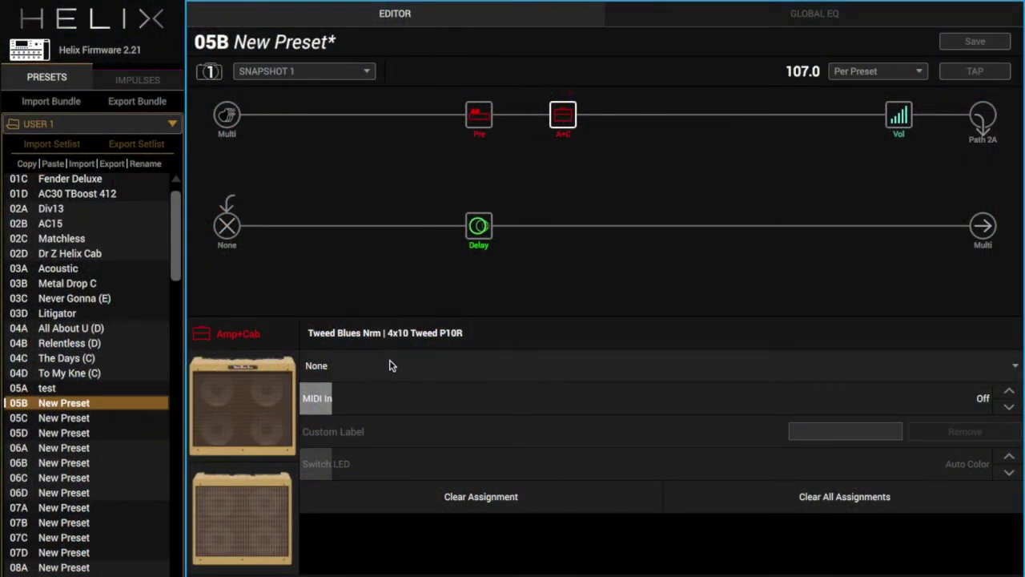
click(393, 366)
click(376, 426)
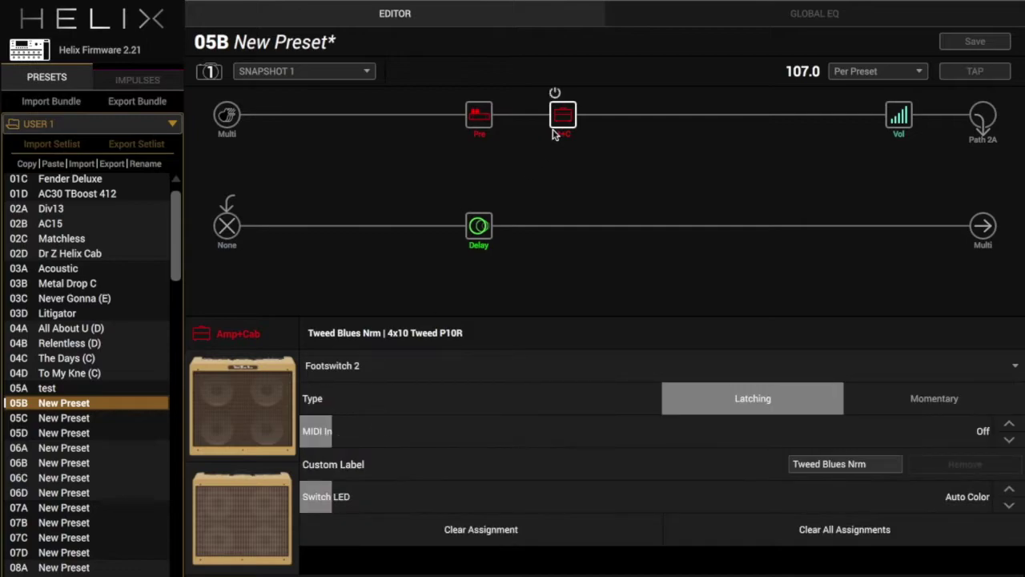
click(839, 469)
text(Sw)
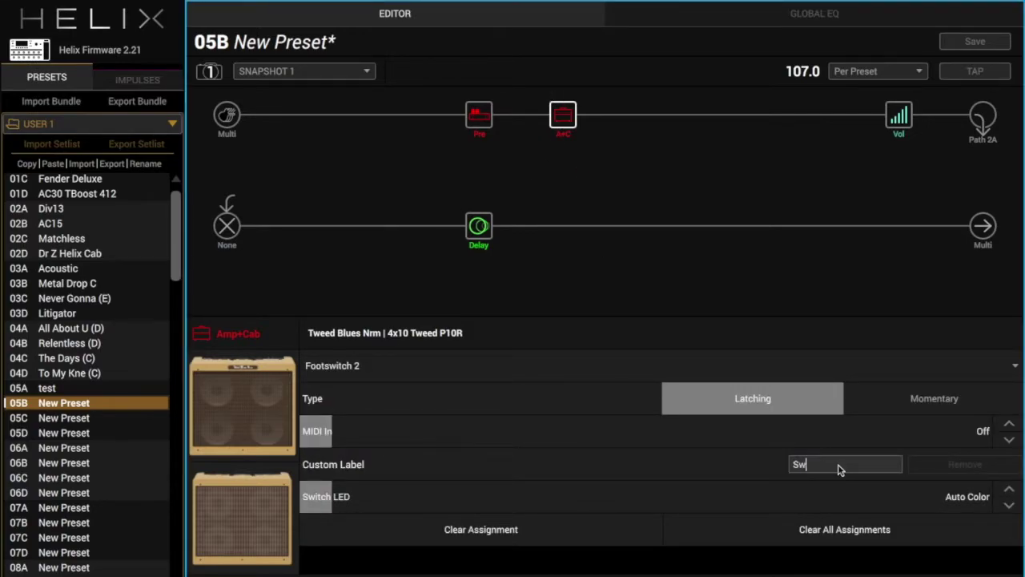
text(ap Amps)
key(Return)
click(311, 226)
Step: Add an Essex A-15 guitar amp with 1x12 Blue Bell cab to the lower path
click(296, 574)
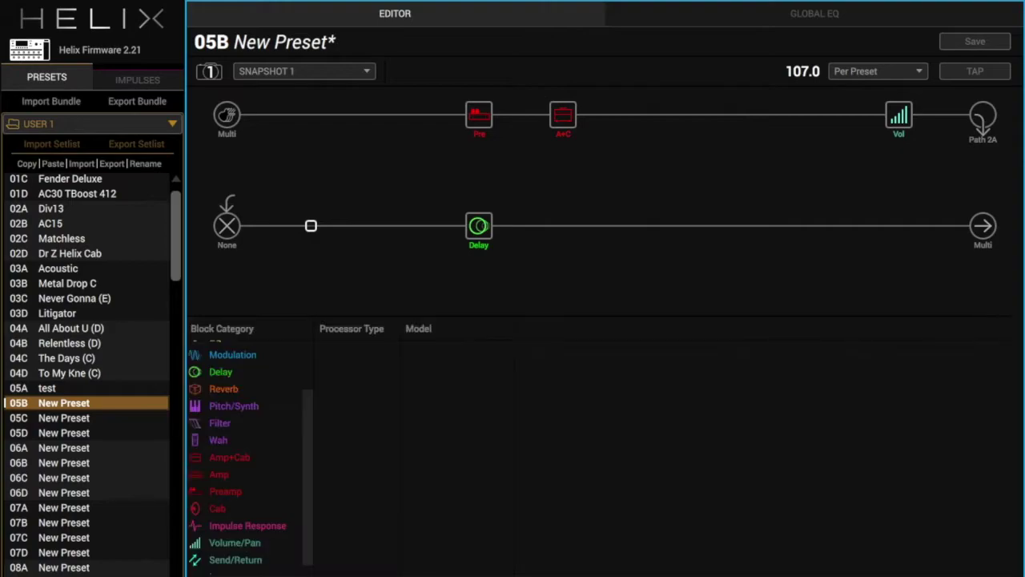
click(230, 458)
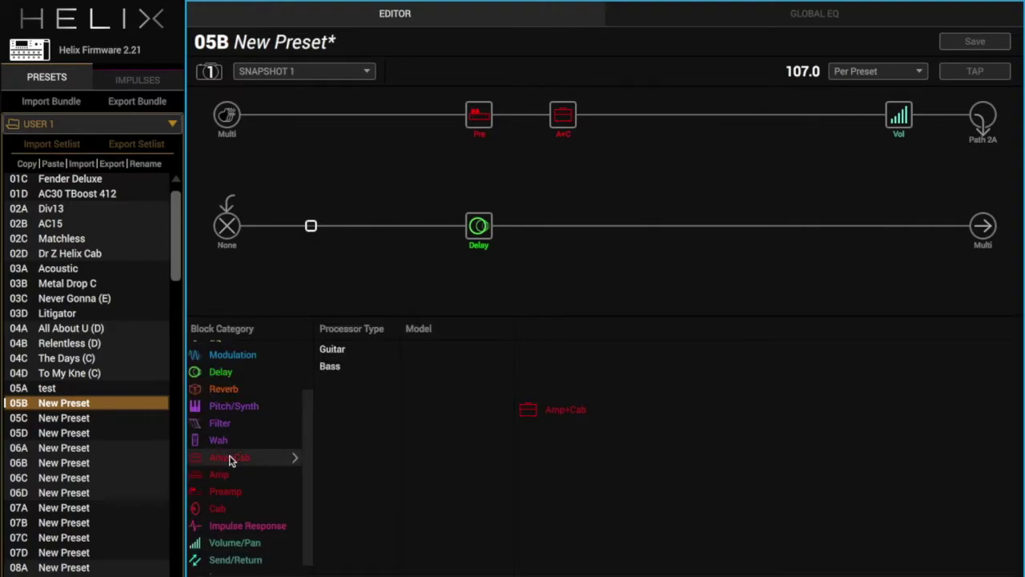
click(342, 352)
scroll(457, 507, down, 4)
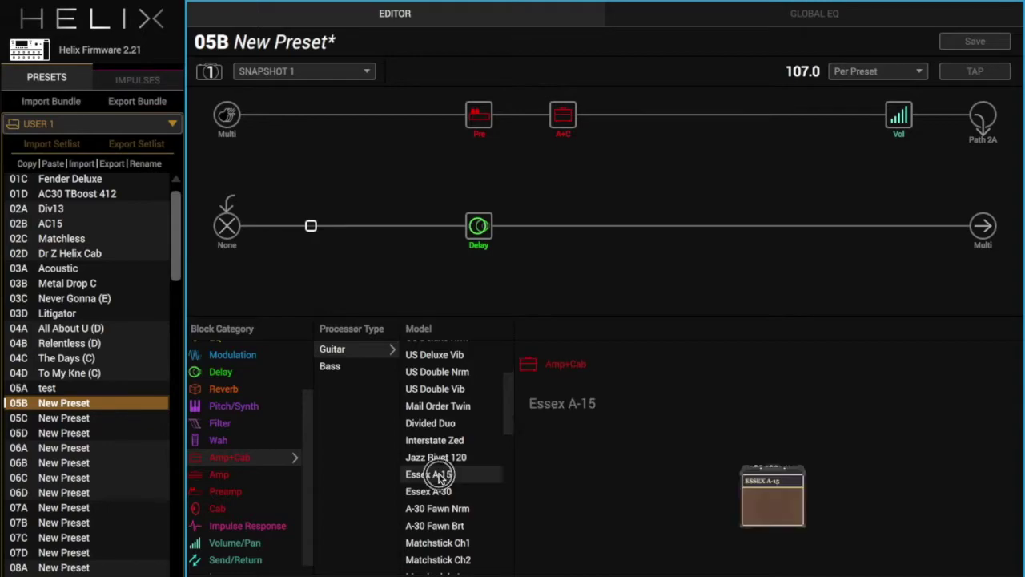
click(439, 476)
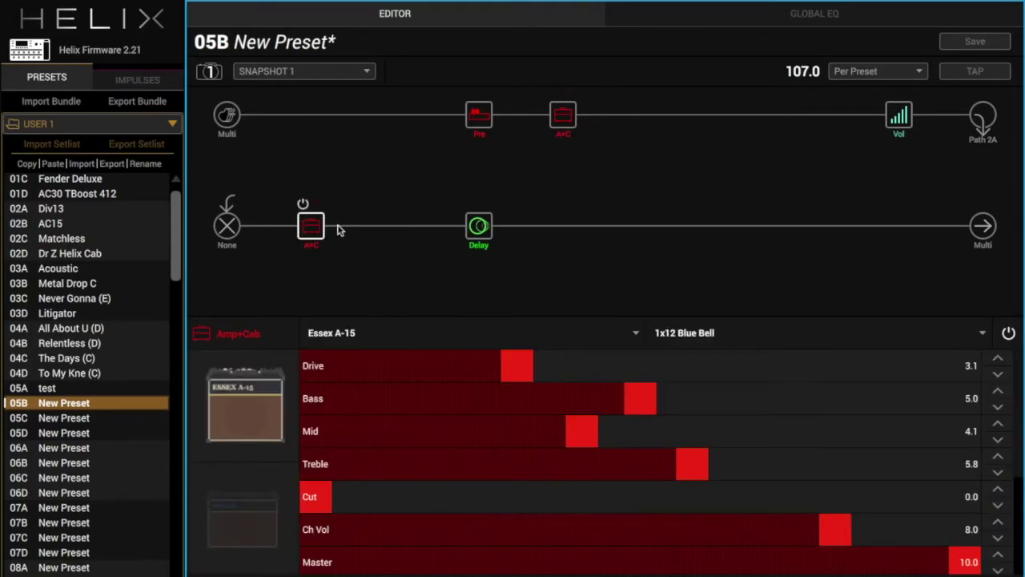
Step: Assign the Essex A-15 amp's on/off to Footswitch 2
right_click(444, 435)
click(452, 365)
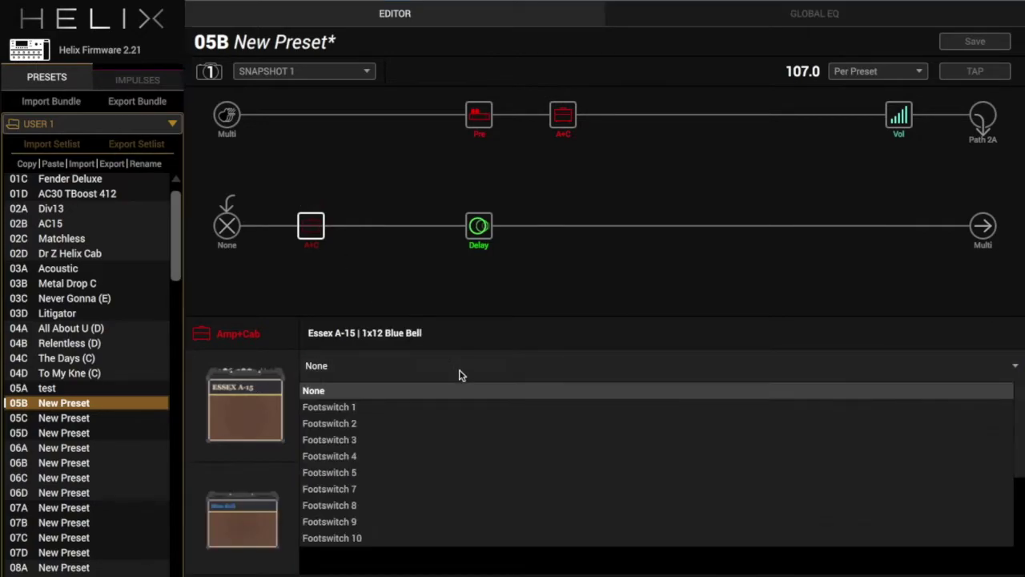
click(458, 427)
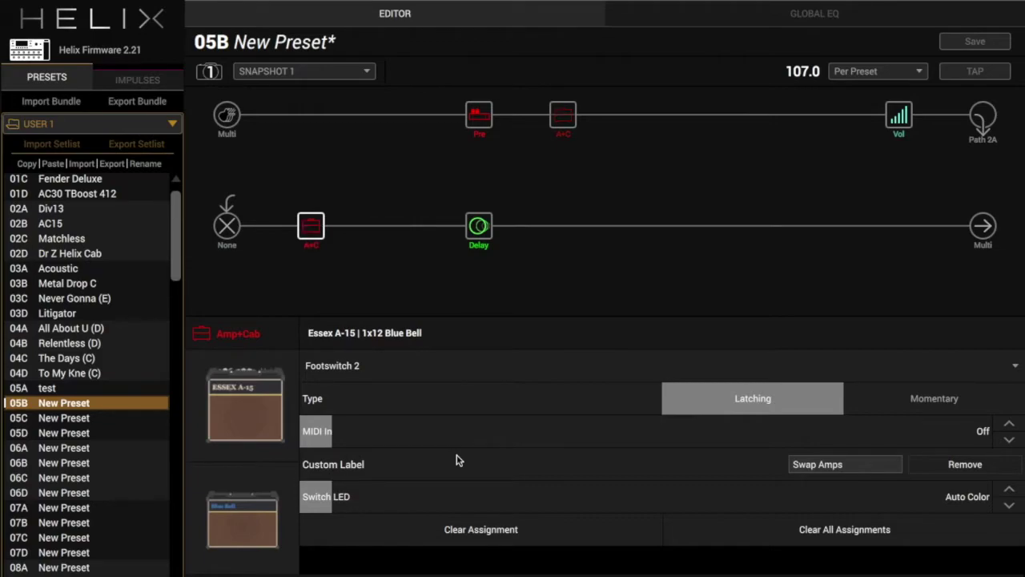
click(371, 533)
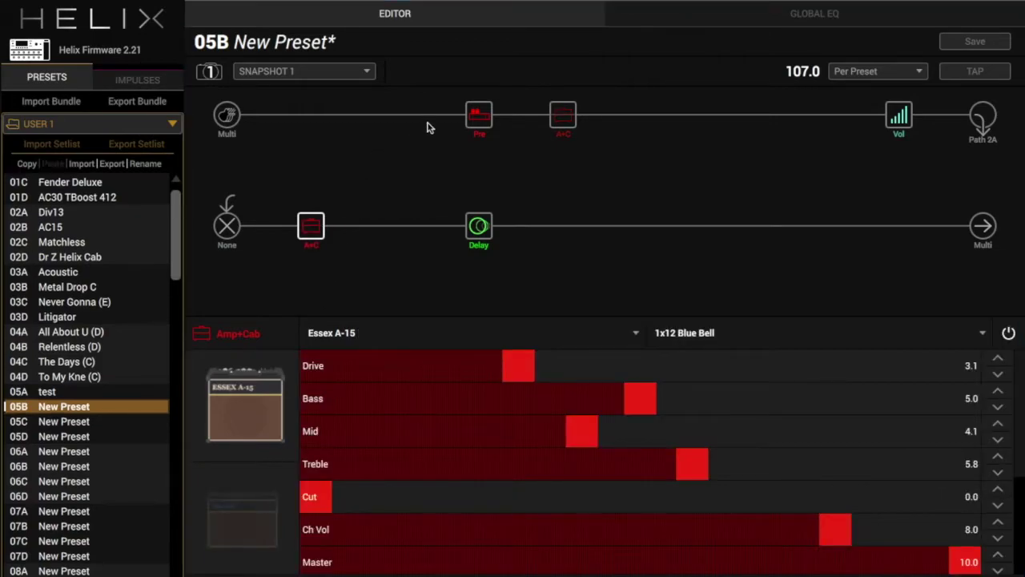
click(474, 111)
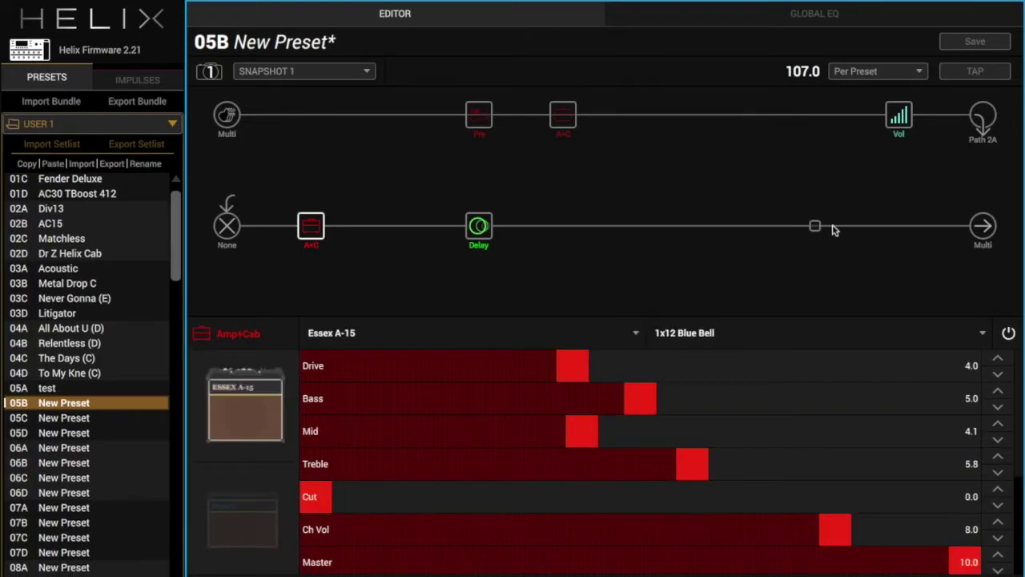
Step: End the lower path with a stereo Hall reverb whose High Cut is lowered to 1.5 kHz
click(899, 228)
mouse_move(229, 389)
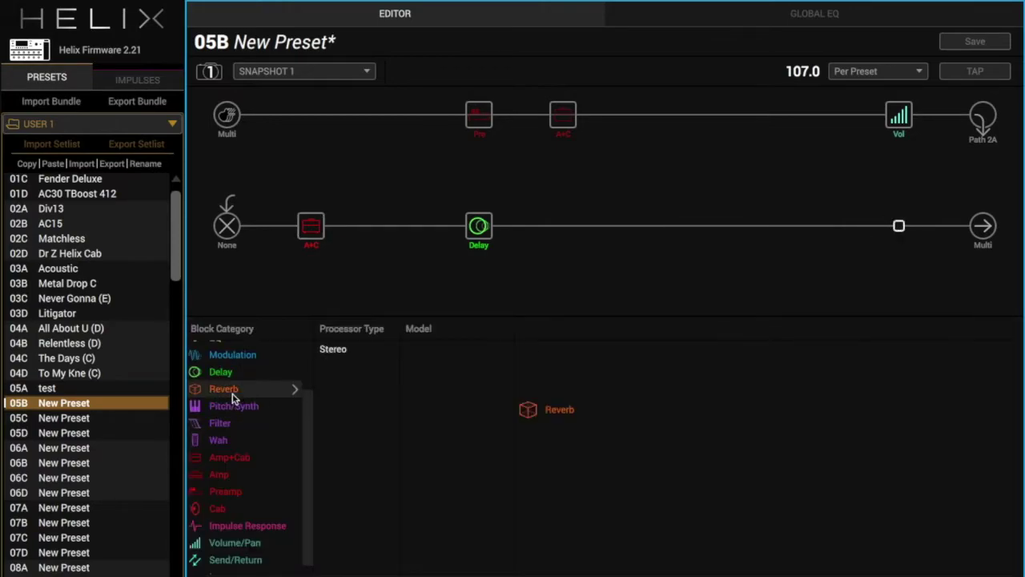
mouse_move(336, 352)
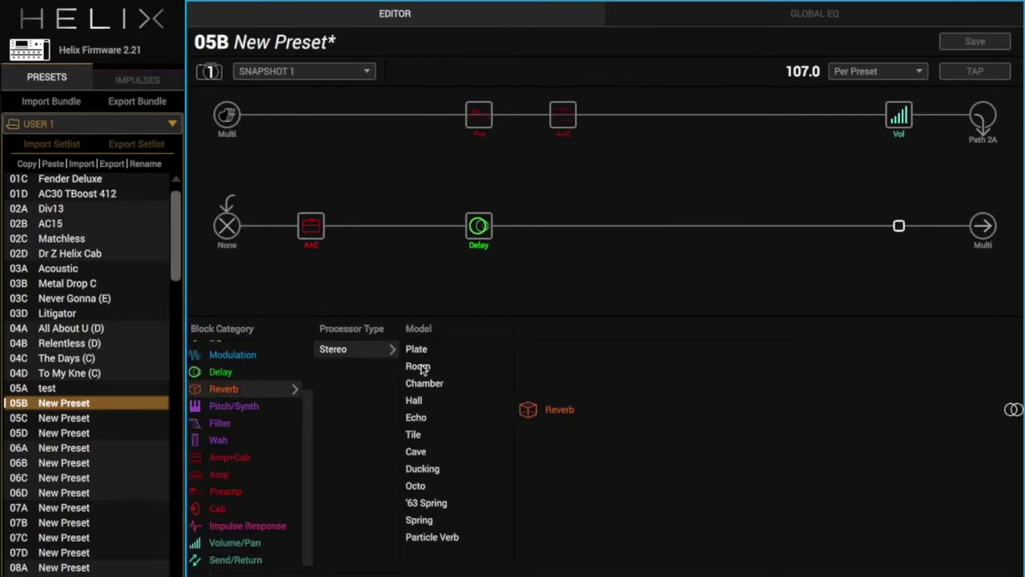
click(419, 400)
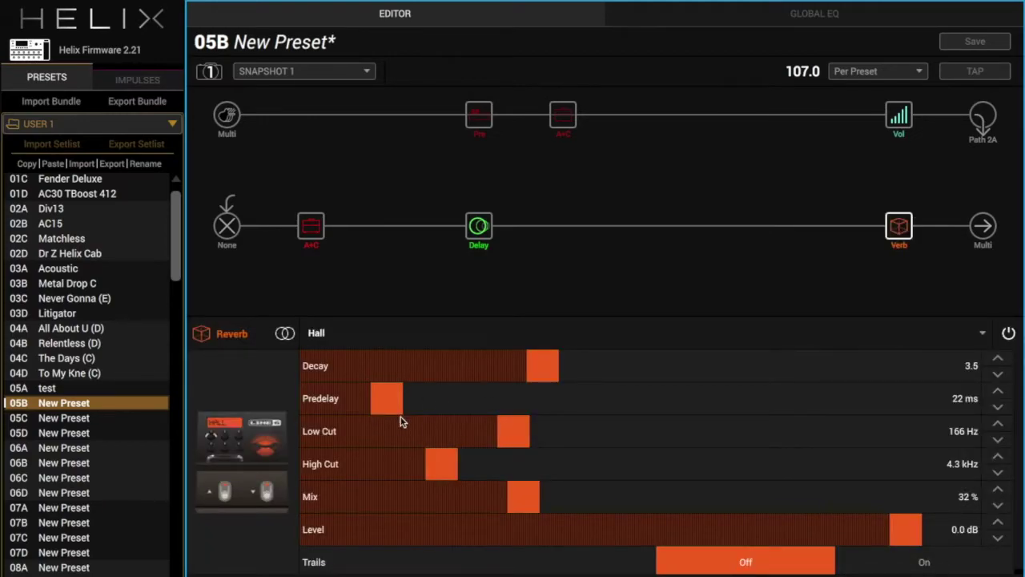
click(350, 468)
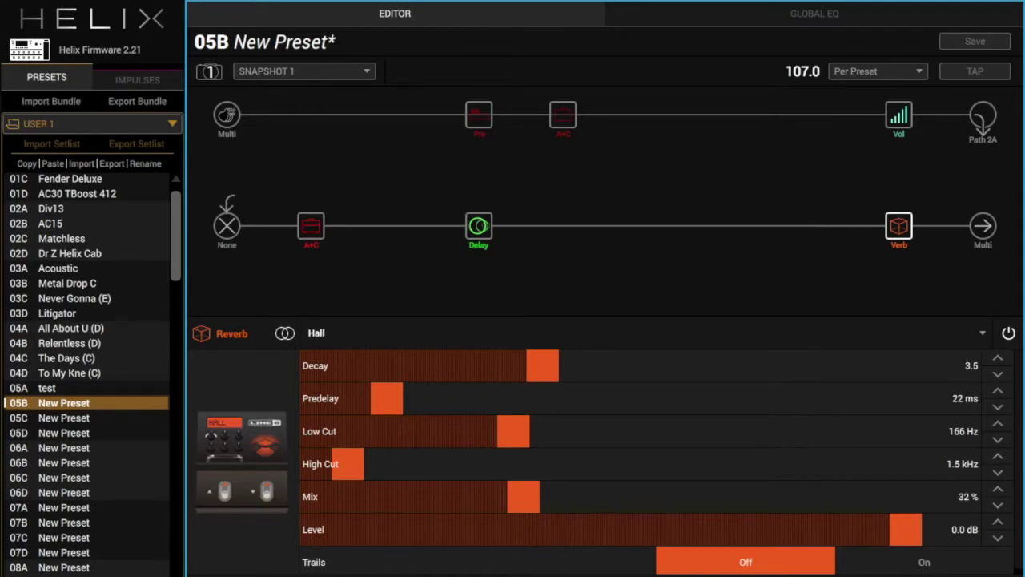
Step: Assign the Hall reverb's Decay to Footswitch 11 with minimum 4.0 and maximum 8.1
click(402, 443)
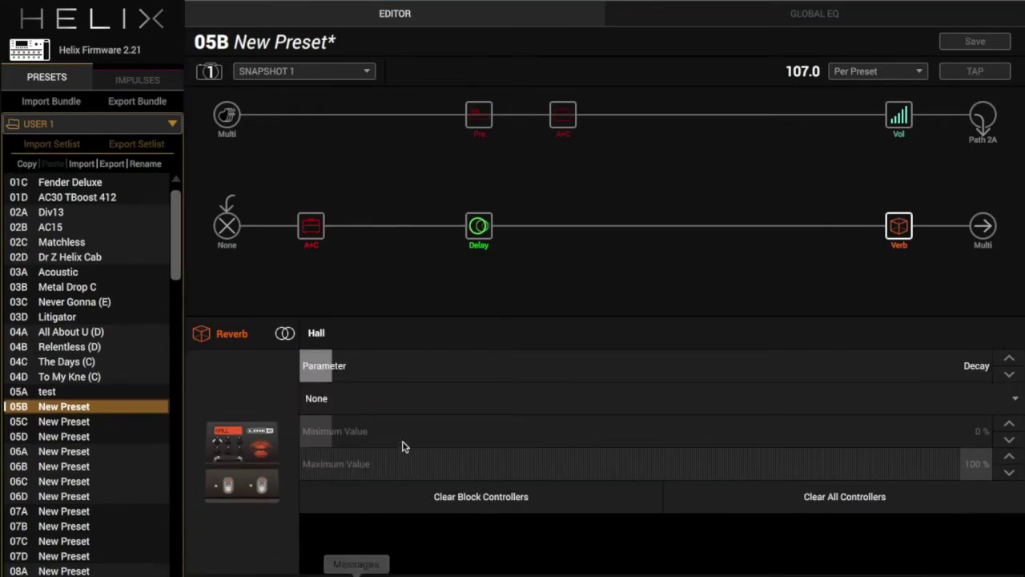
click(449, 401)
scroll(421, 508, down, 4)
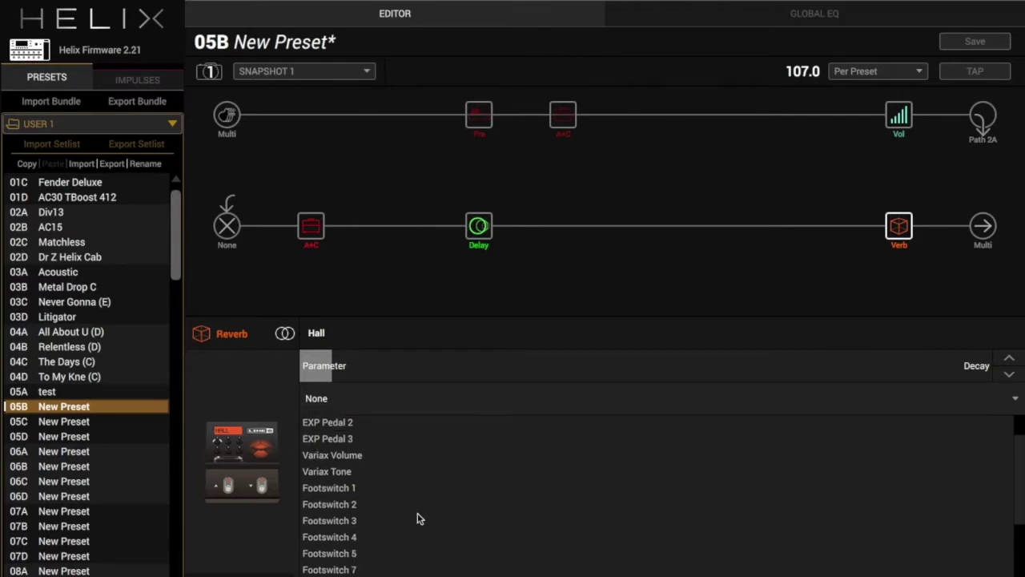
click(381, 542)
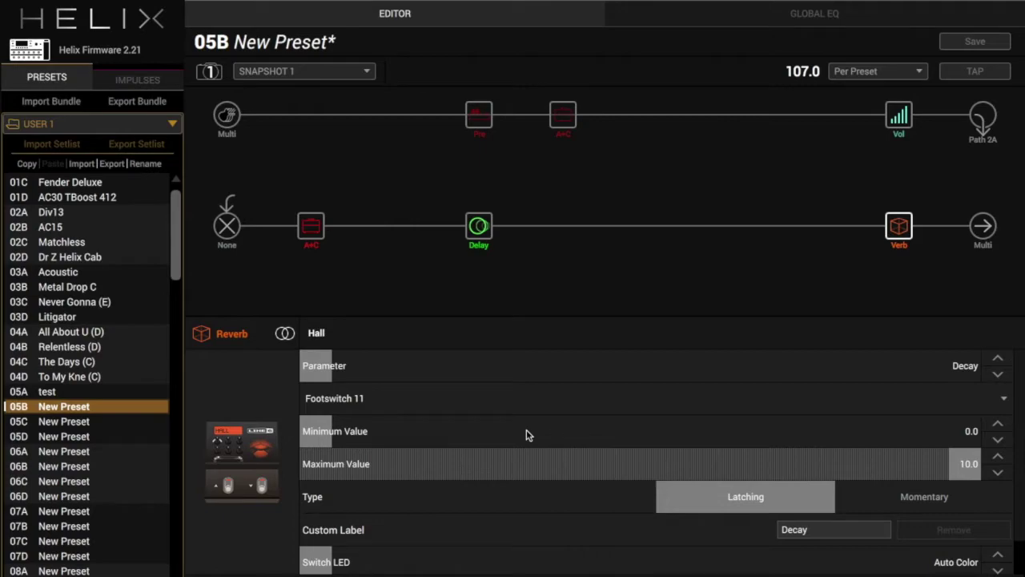
click(580, 435)
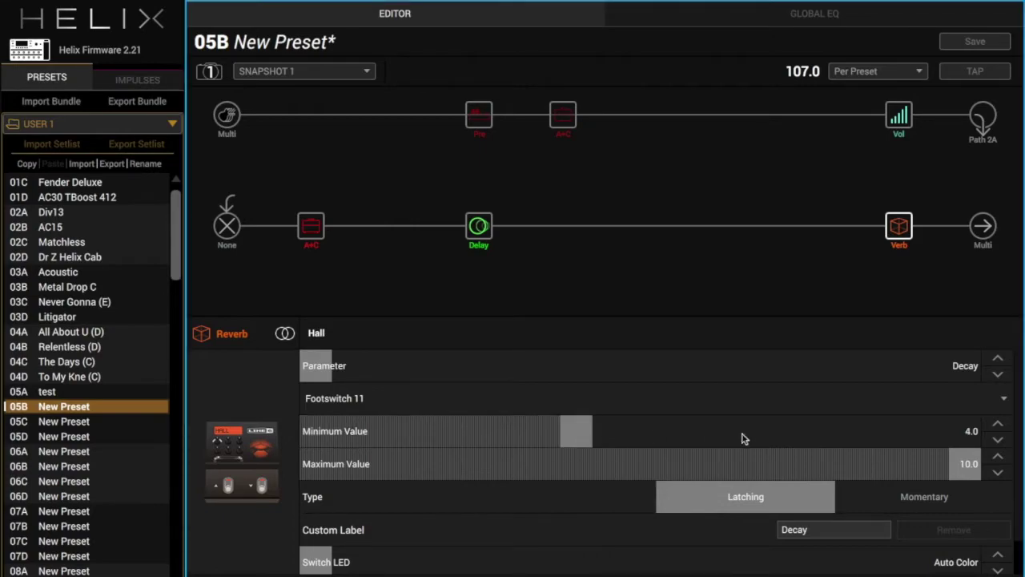
click(856, 470)
click(997, 472)
click(997, 472)
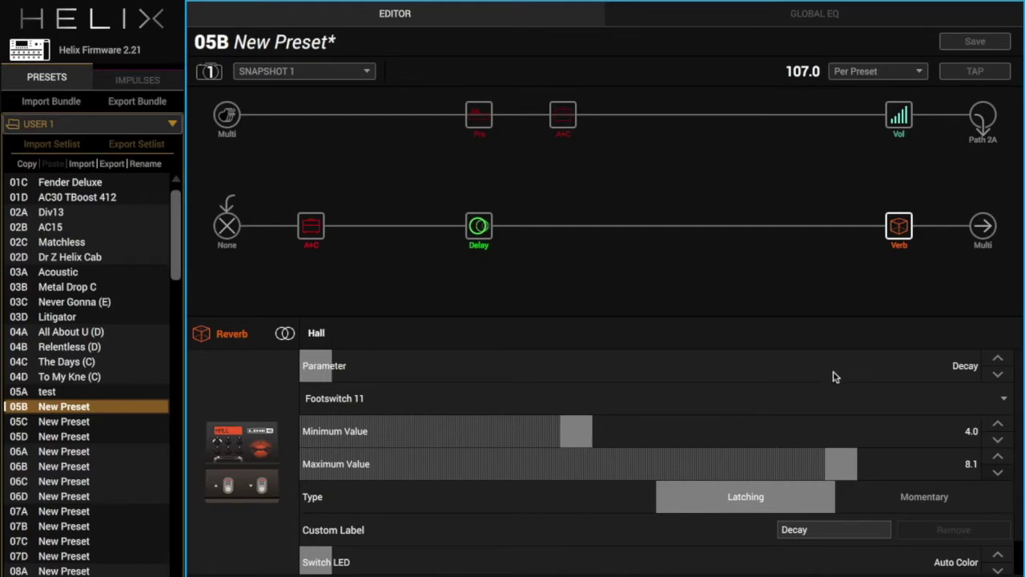
Step: Assign the reverb's Mix to Footswitch 11 as well, switching between 30% and 50%
click(998, 362)
click(998, 362)
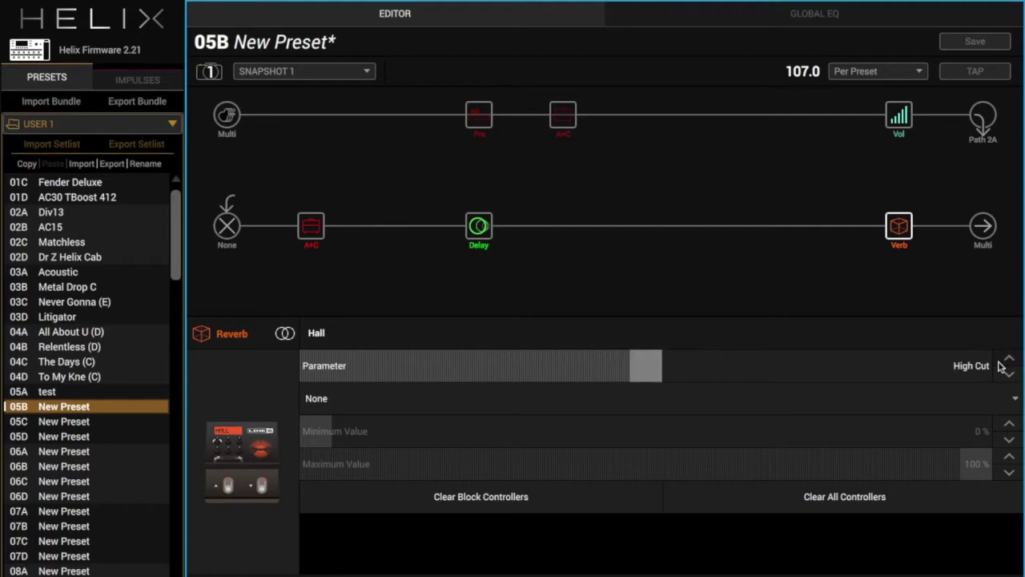
click(998, 362)
click(973, 395)
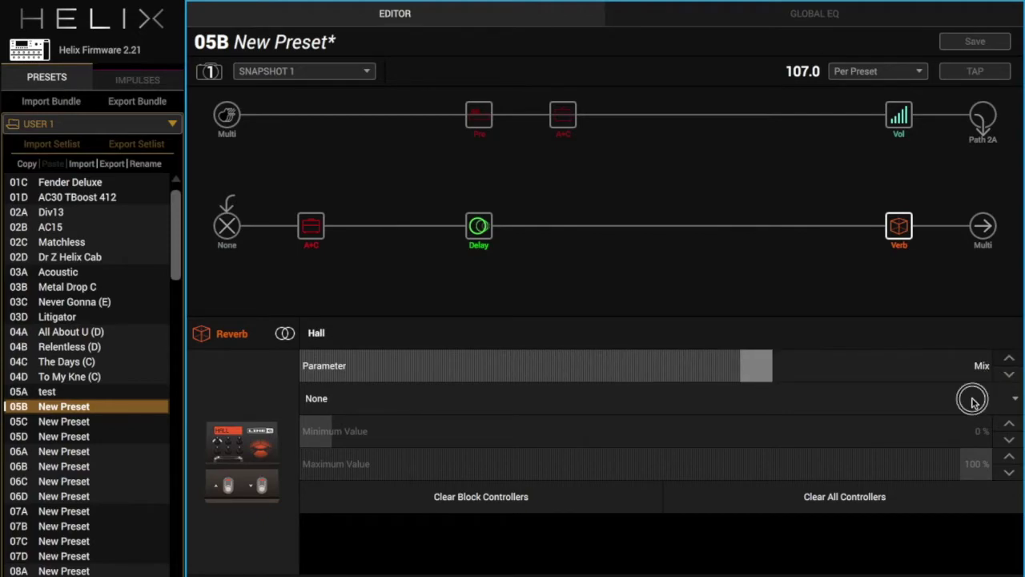
scroll(640, 492, down, 2)
scroll(640, 494, down, 2)
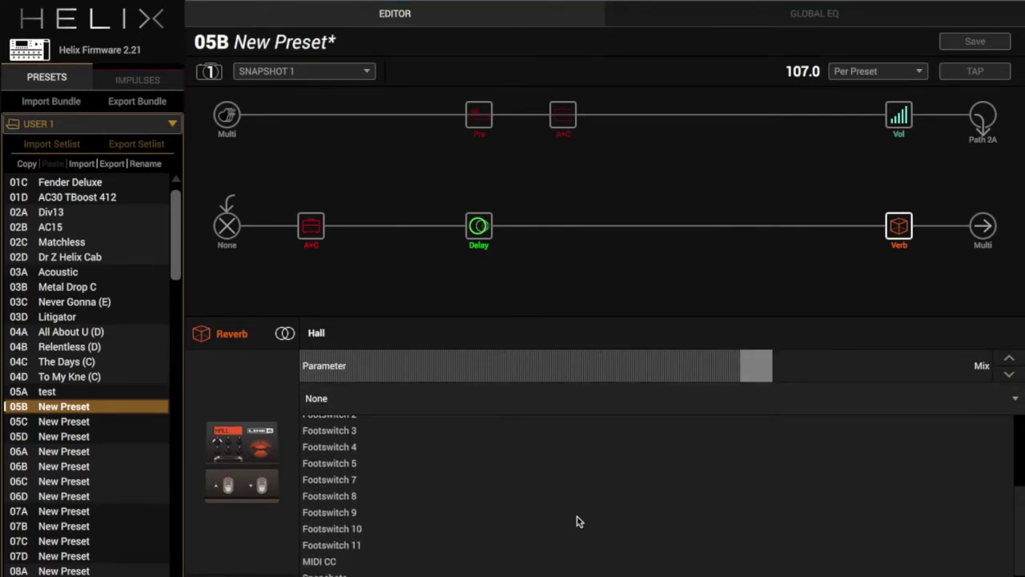
click(507, 551)
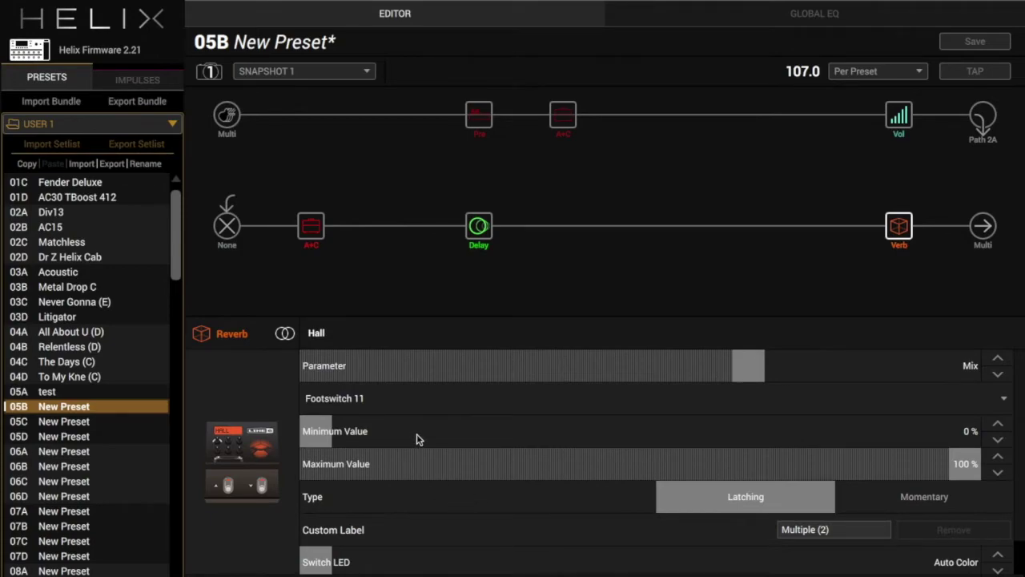
click(513, 431)
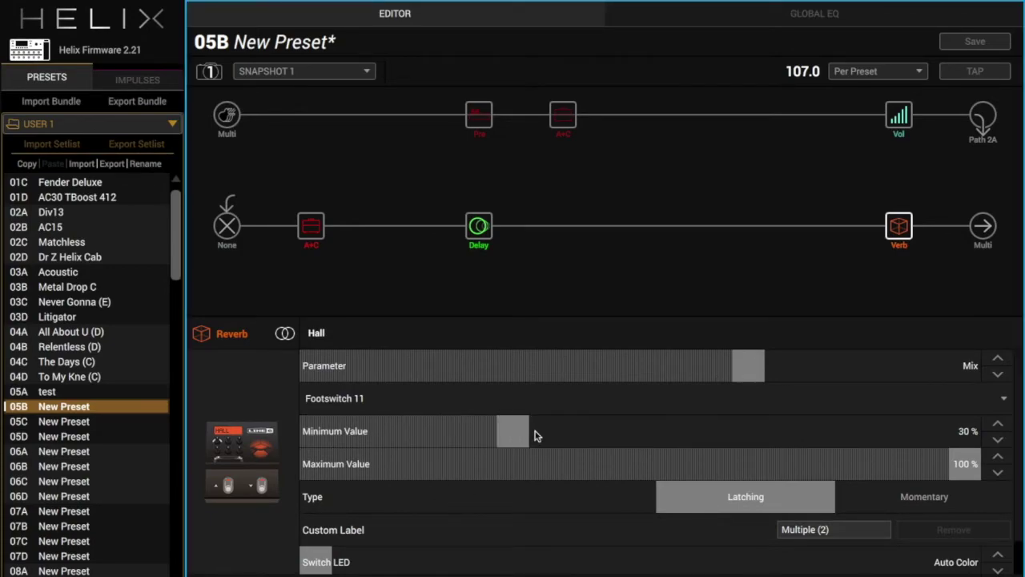
click(635, 462)
click(998, 456)
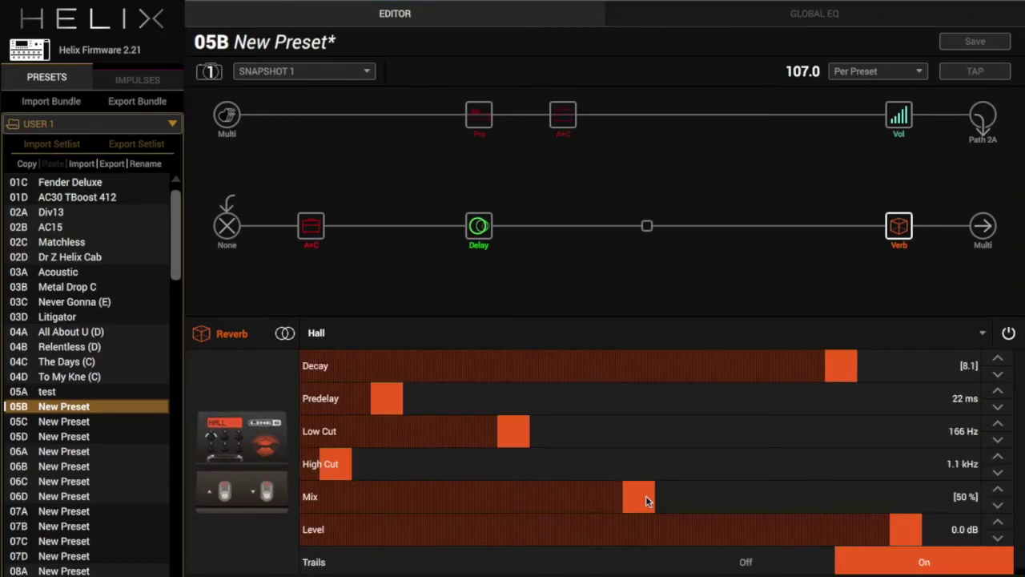
Step: Add a second stereo Transistor Tape delay after the first delay on the lower path
click(570, 230)
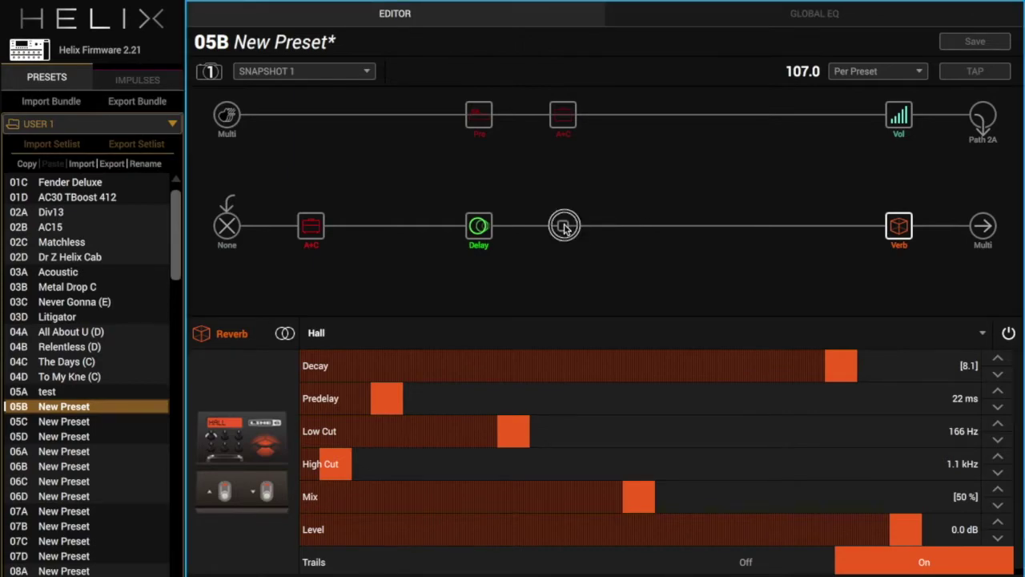
click(565, 227)
mouse_move(224, 437)
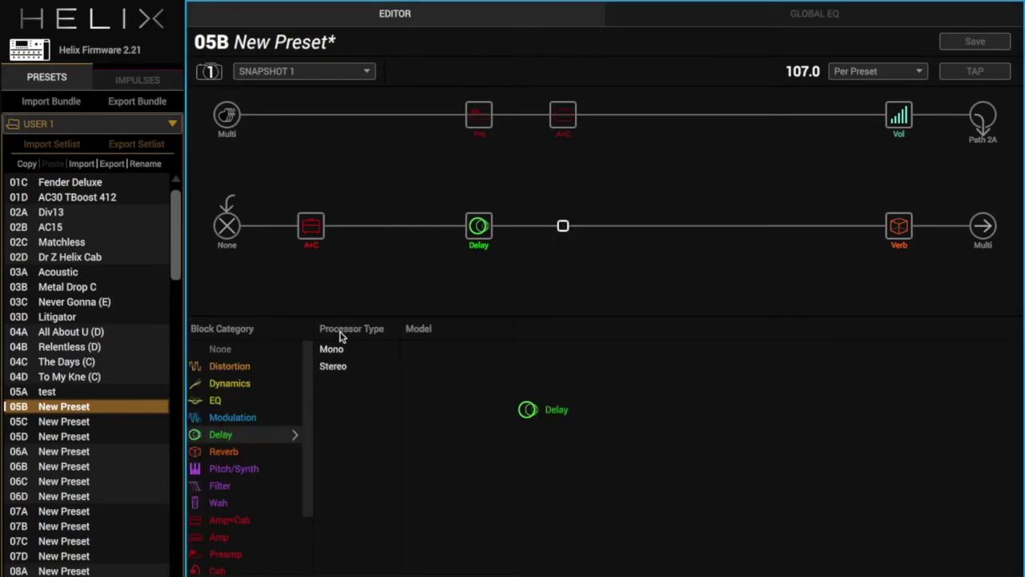
mouse_move(344, 368)
scroll(446, 467, down, 2)
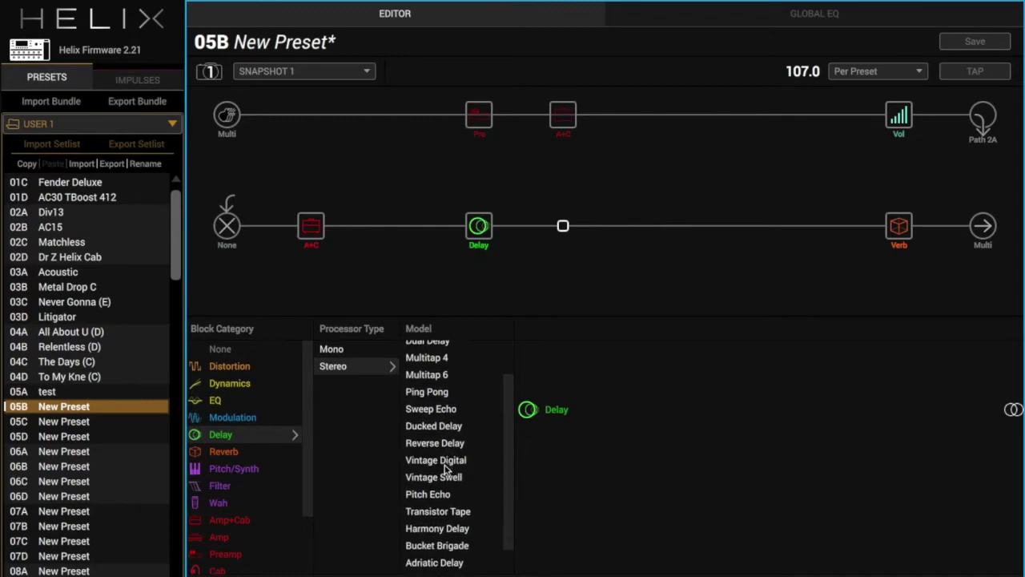
click(449, 511)
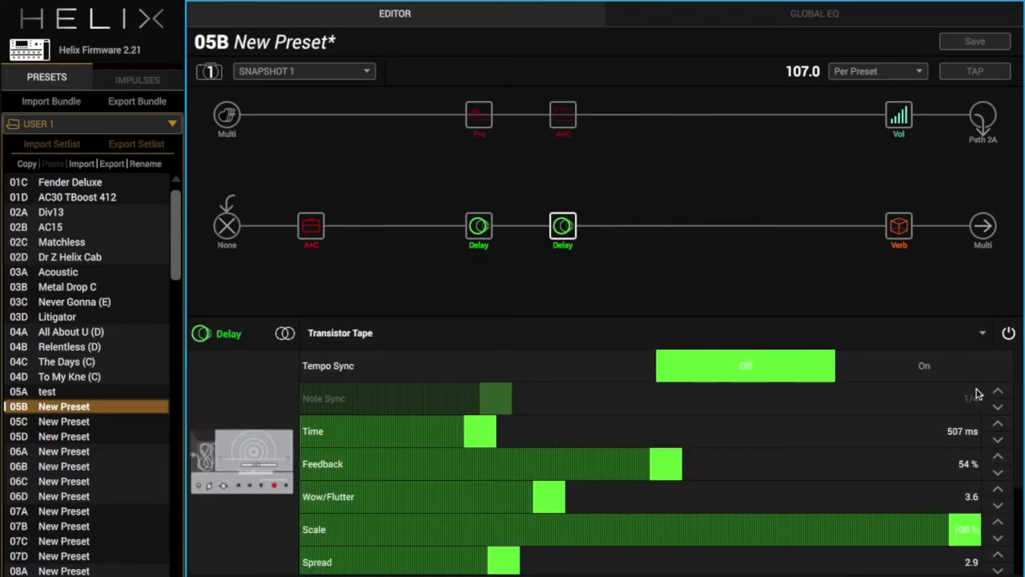
Step: Sync the second tape delay to tempo with a 1/8 Dotted note division
click(957, 369)
click(999, 390)
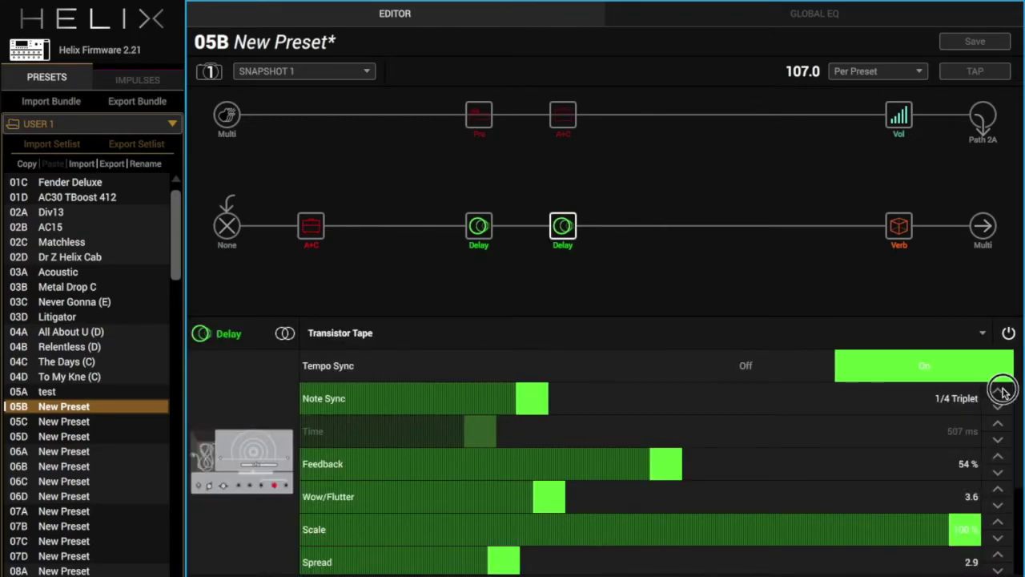
click(999, 391)
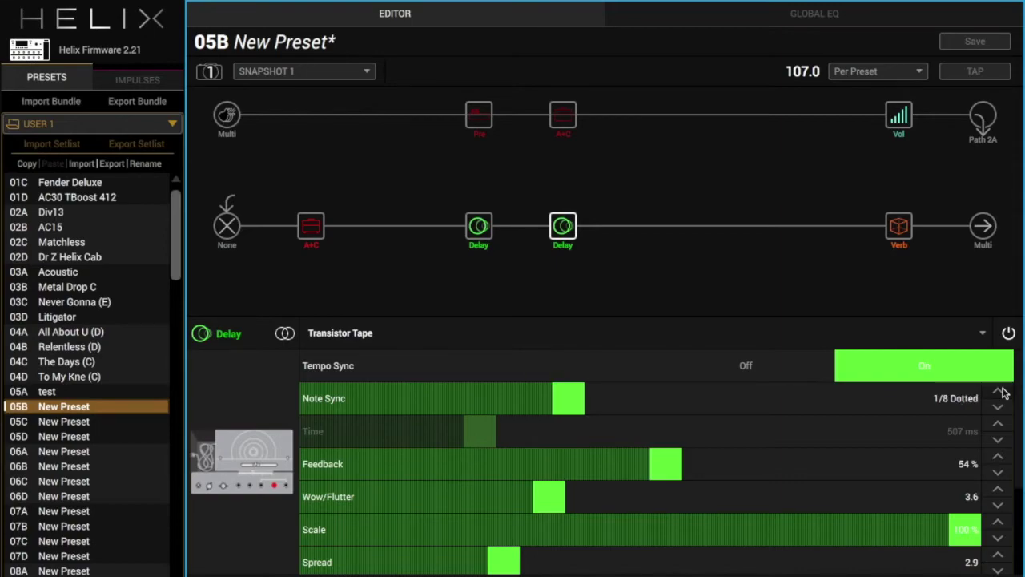
scroll(812, 461, down, 3)
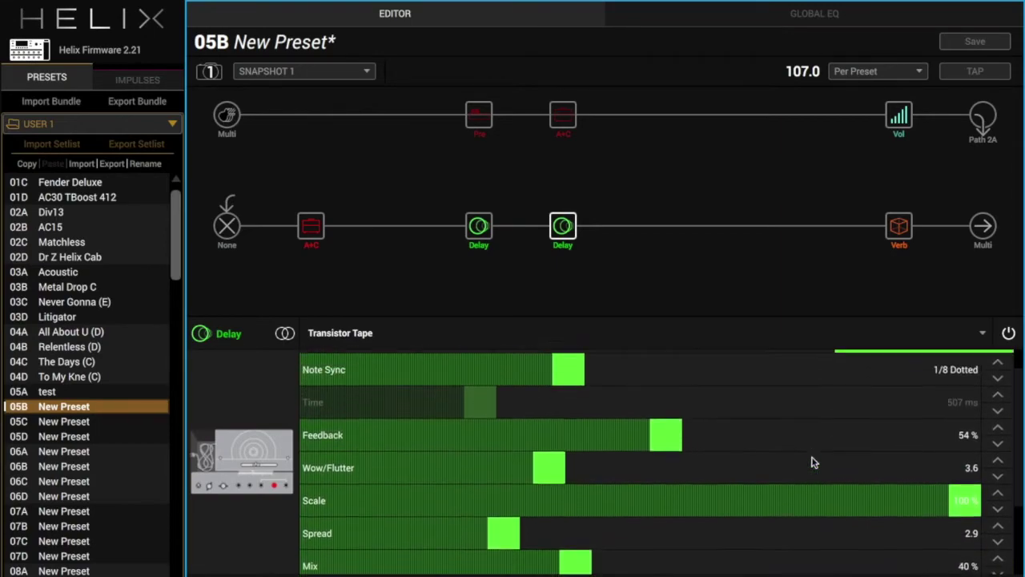
scroll(812, 462, up, 1)
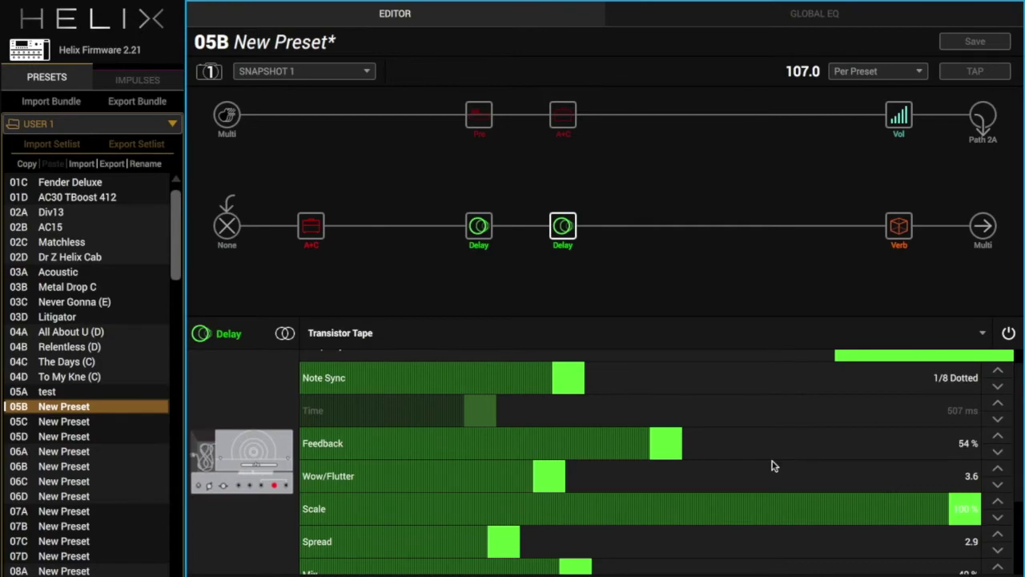
Step: Insert a stereo Cave reverb in the empty slot before the final Verb
click(815, 226)
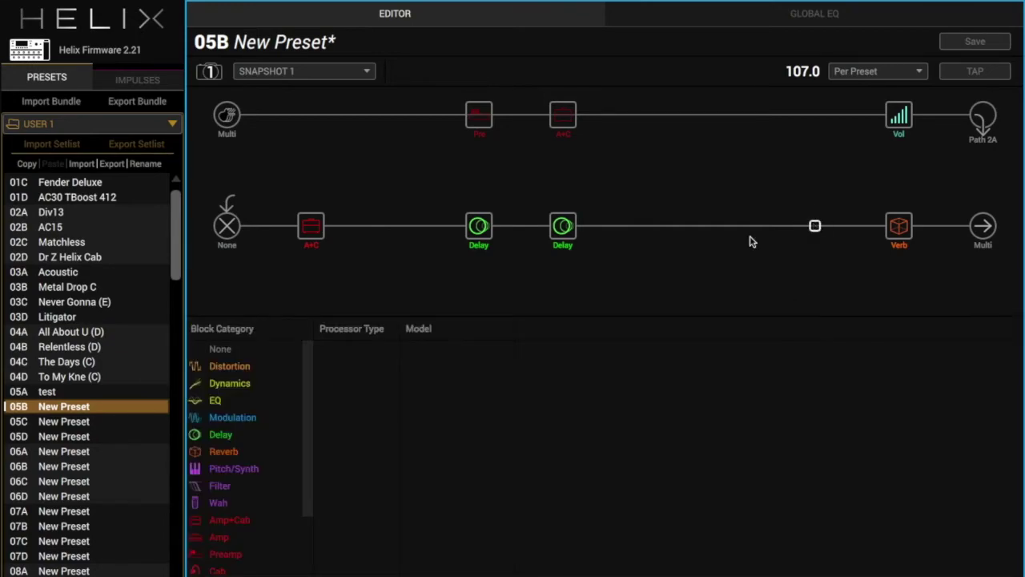
click(239, 453)
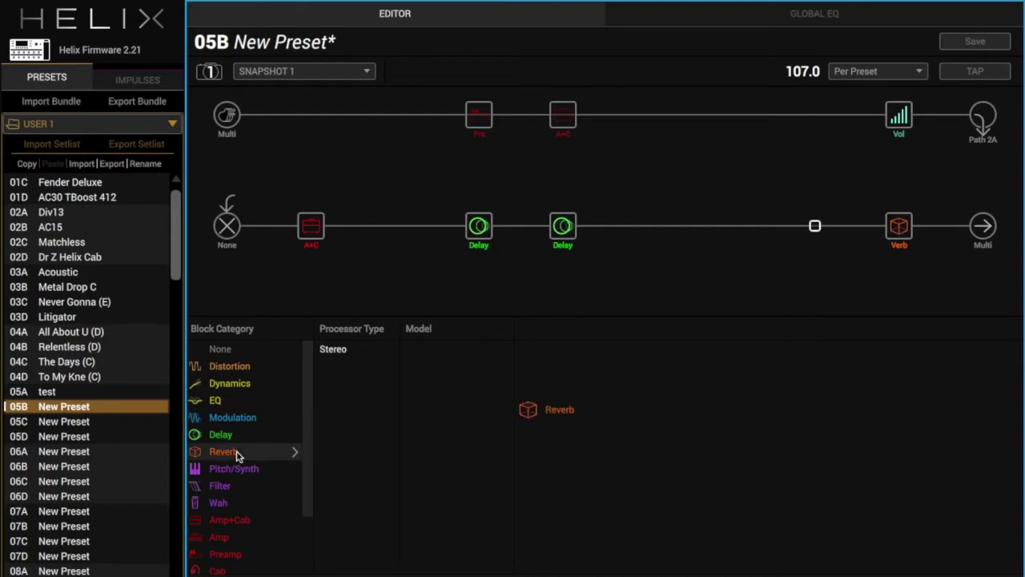
click(356, 355)
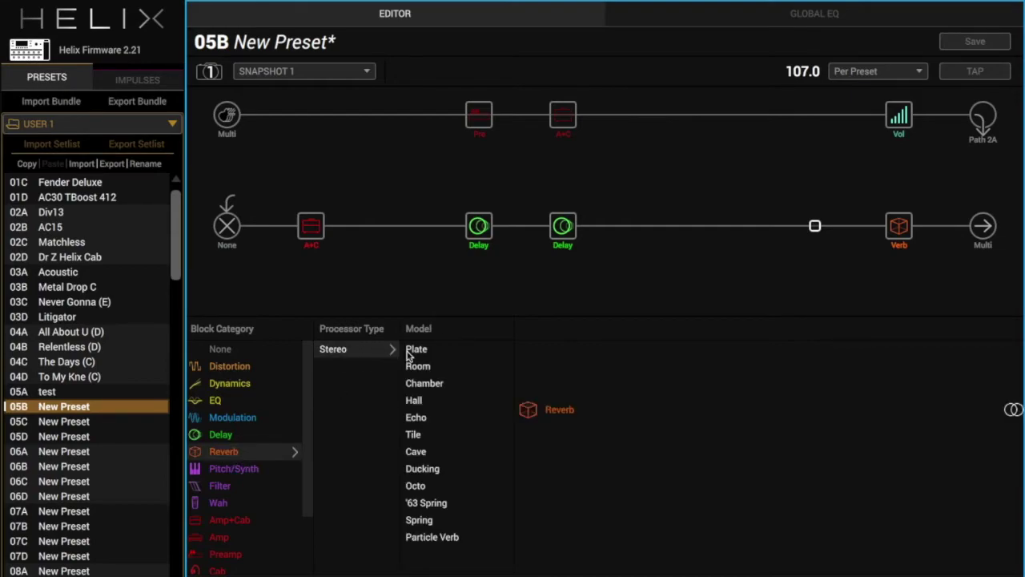
click(423, 452)
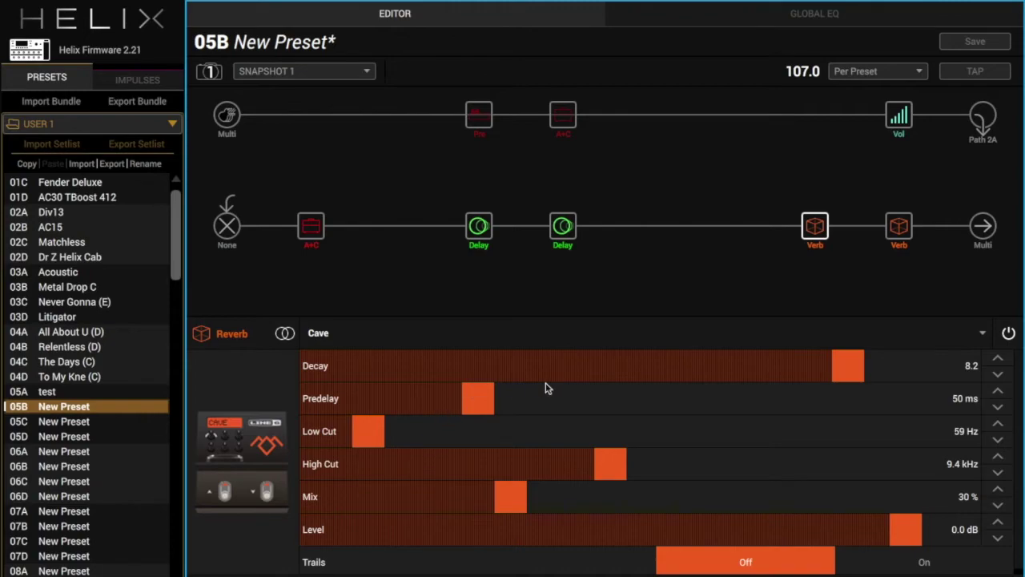
Step: Set the Cave reverb's High Cut to 2.7 kHz, Mix to 50% and Trails on
click(415, 466)
click(387, 468)
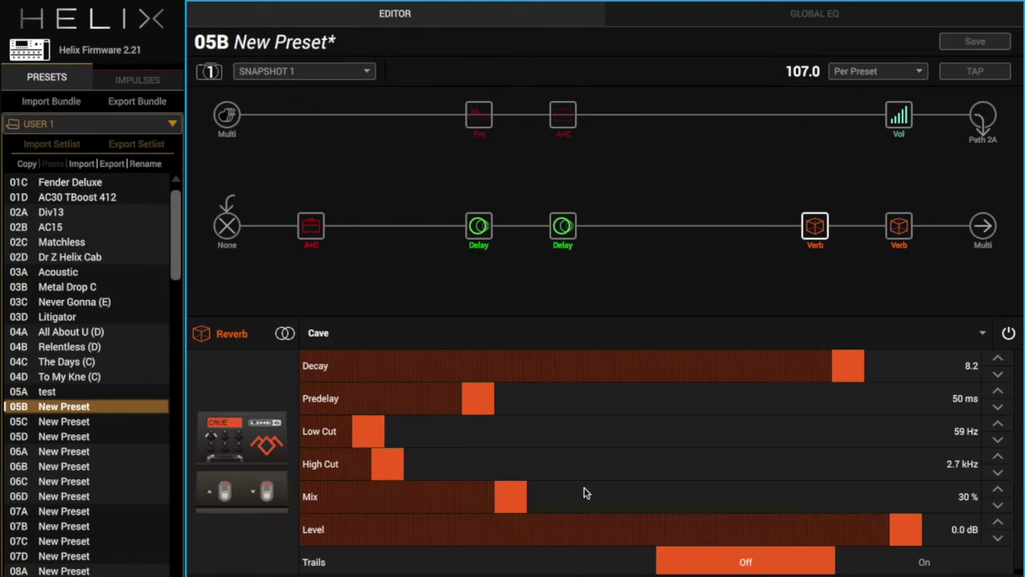
click(622, 496)
click(997, 490)
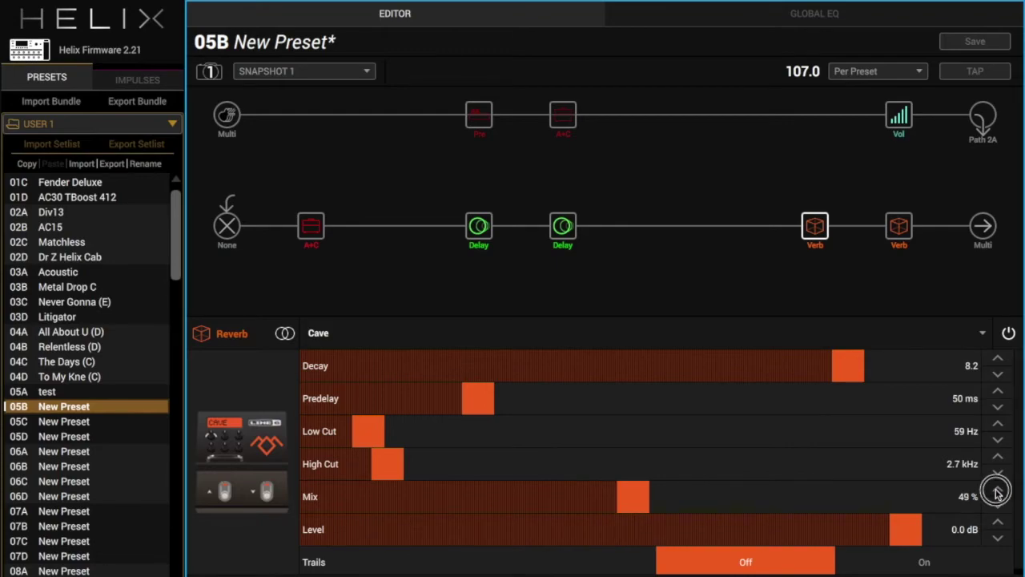
click(997, 489)
click(923, 563)
Step: Assign the Cave reverb's bypass to Footswitch 10 with the custom label 'PAD'
mouse_move(815, 223)
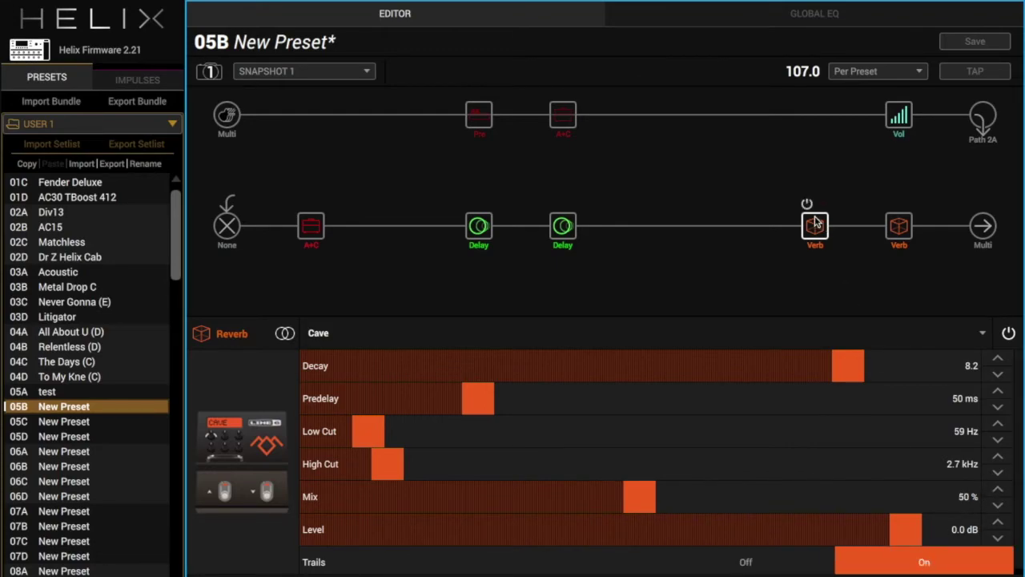
click(227, 490)
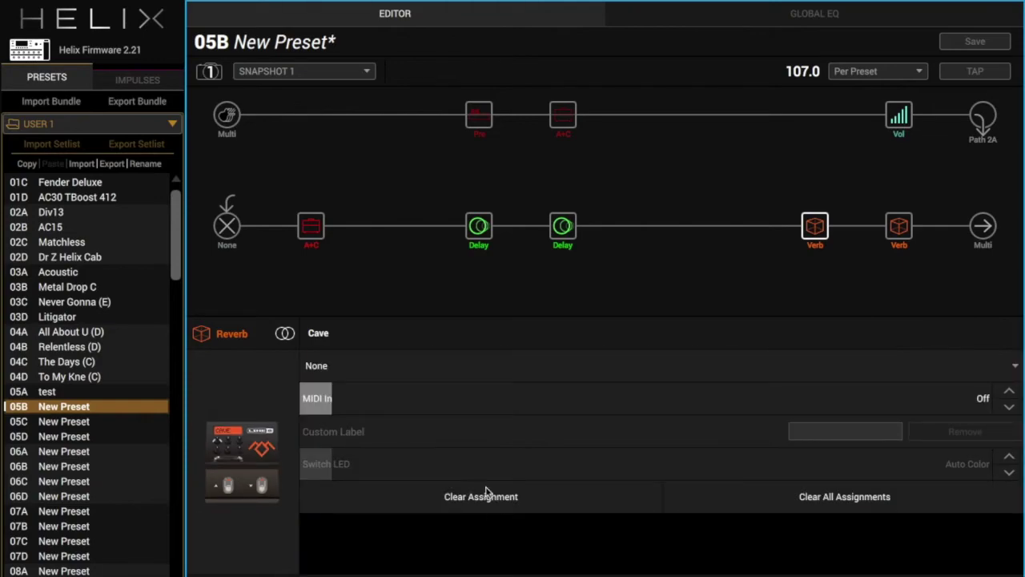
click(529, 367)
scroll(483, 481, down, 1)
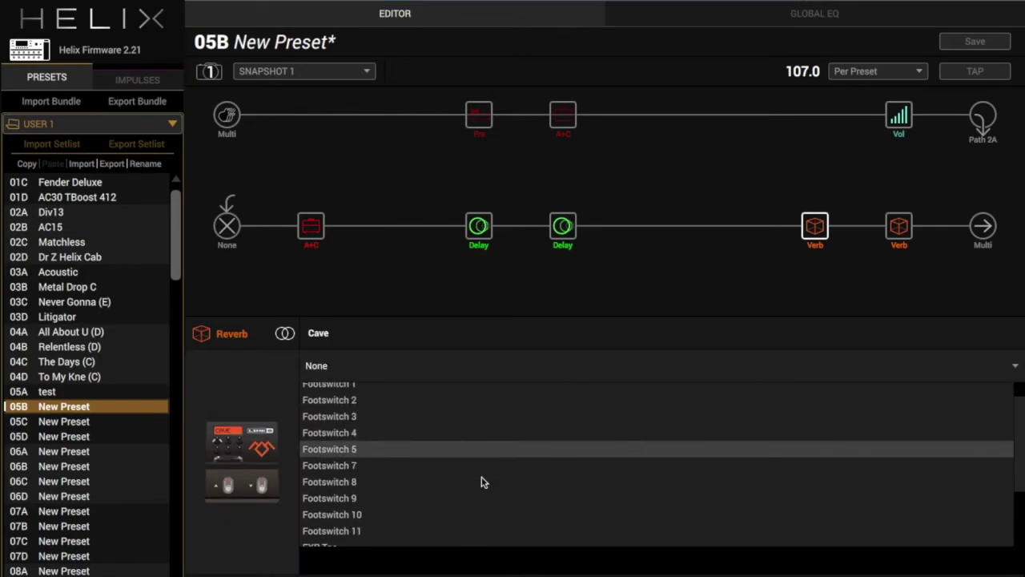
click(435, 515)
double_click(802, 464)
text(PAD)
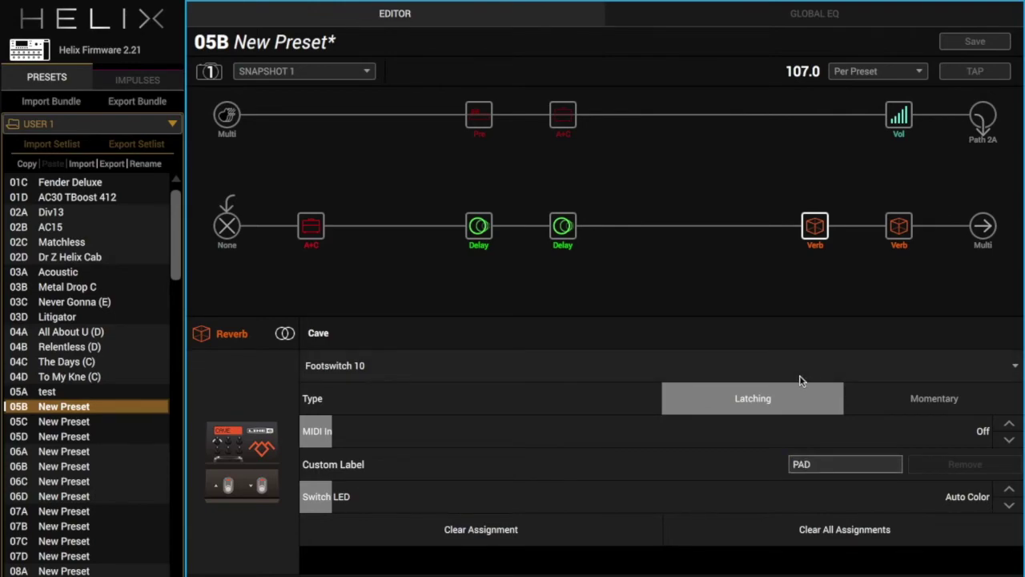
key(Return)
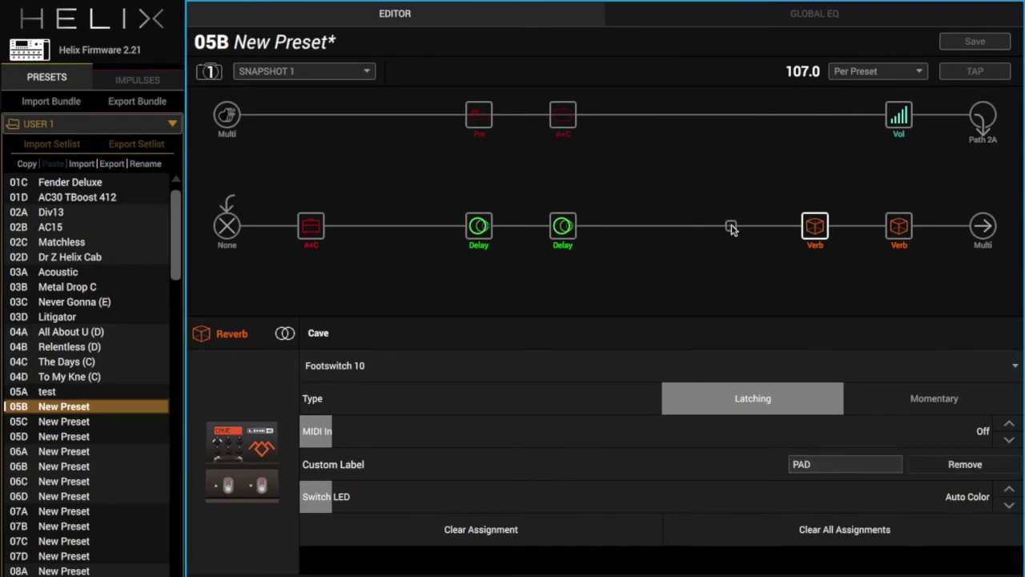
click(731, 226)
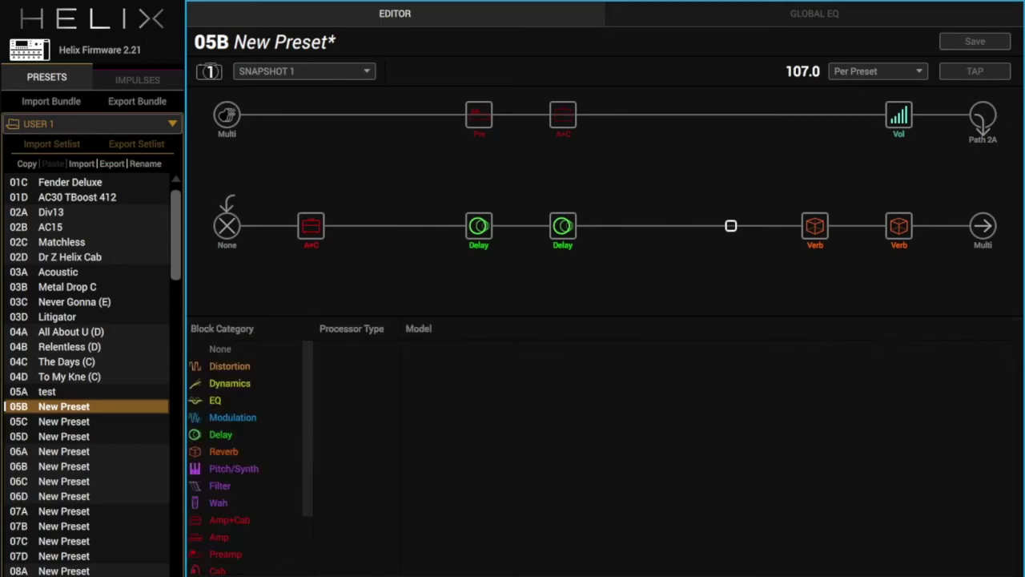
Step: Make the new block a stereo Mod/Chorus Echo delay
click(221, 434)
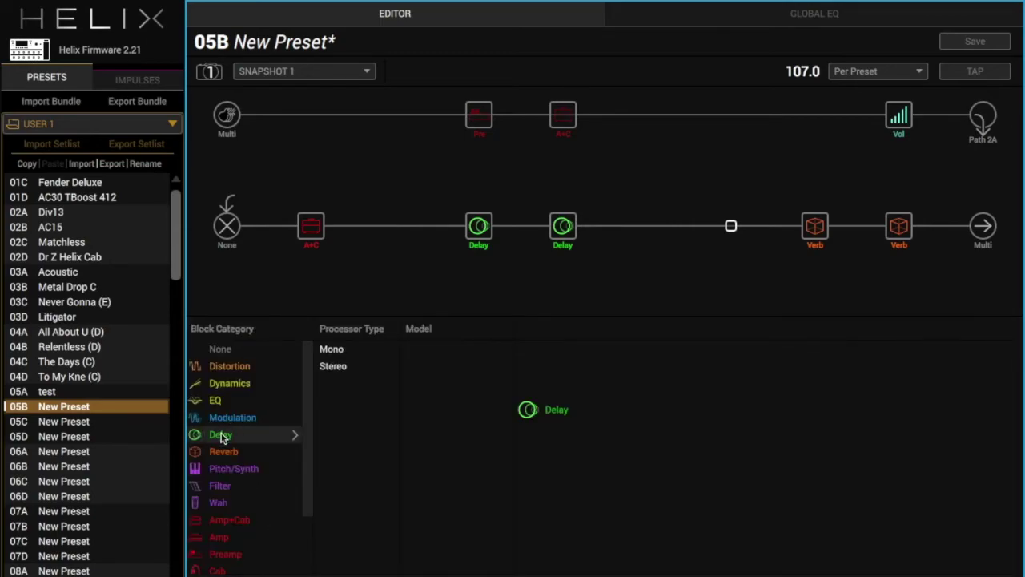
click(343, 369)
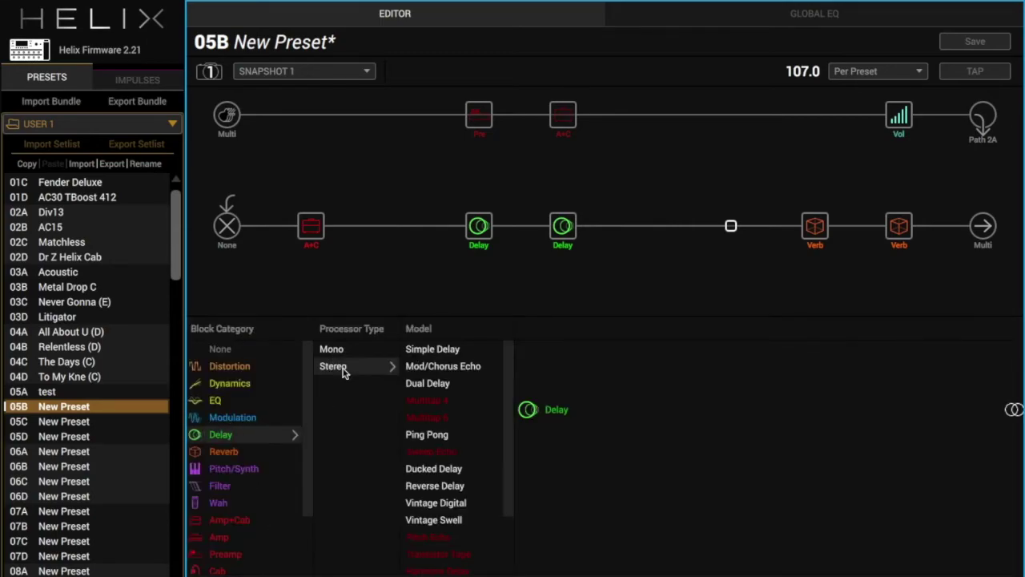
click(449, 370)
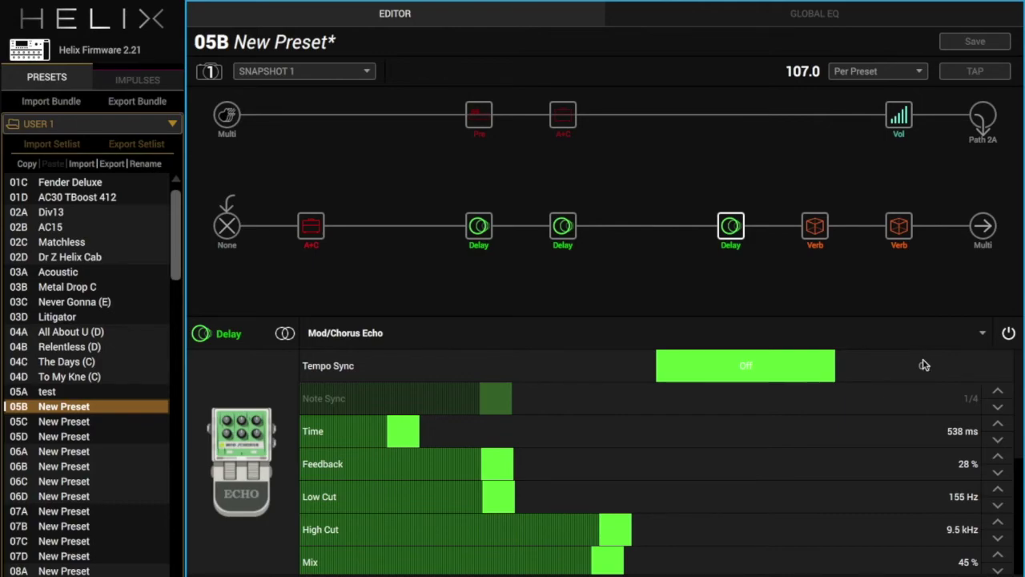
scroll(932, 443, down, 2)
scroll(825, 446, down, 1)
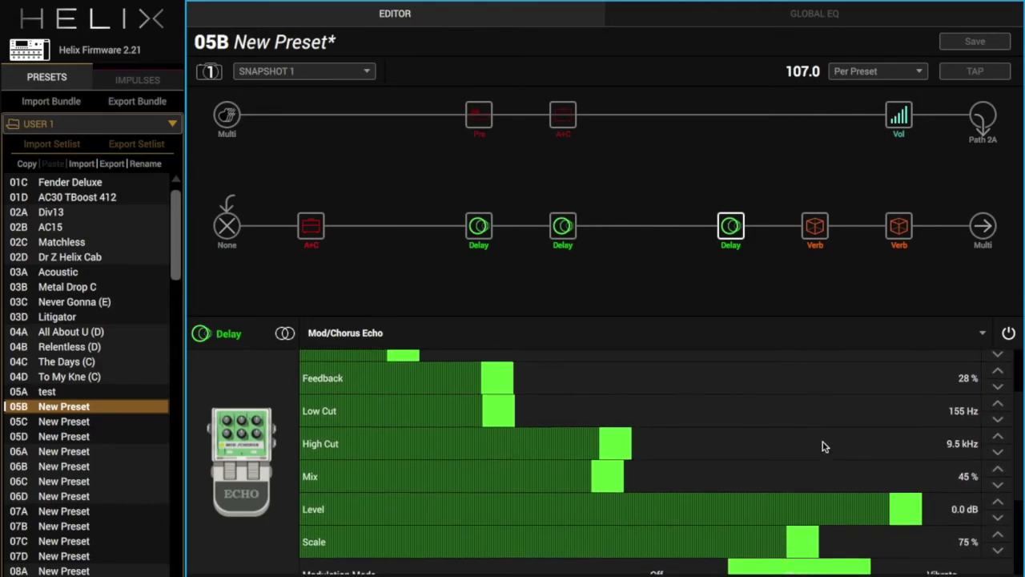
scroll(825, 446, down, 1)
Step: Set the echo's Mix to 50%, modulation mode to Vibrato, and Trails on
click(663, 458)
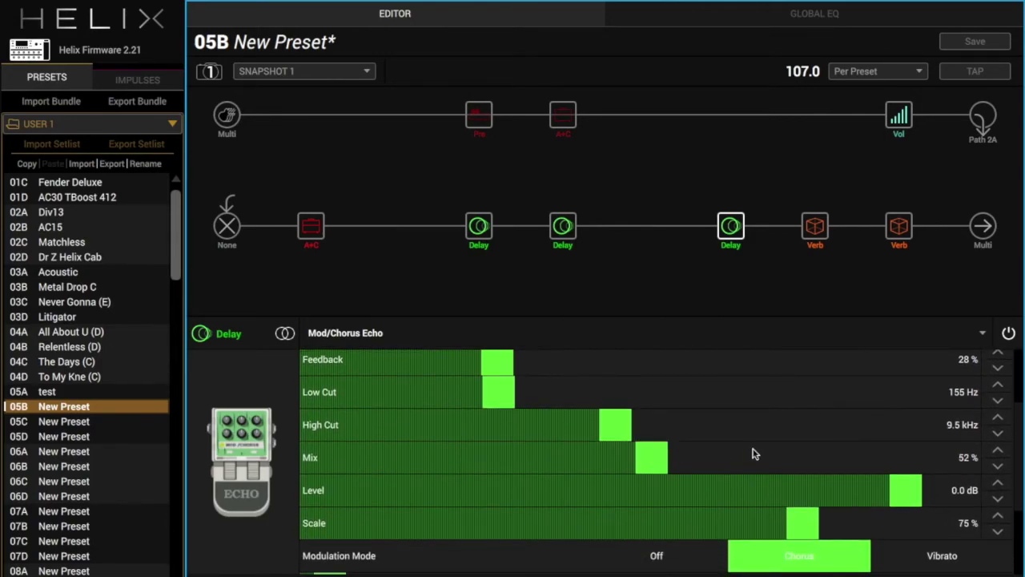
click(997, 466)
scroll(873, 463, up, 2)
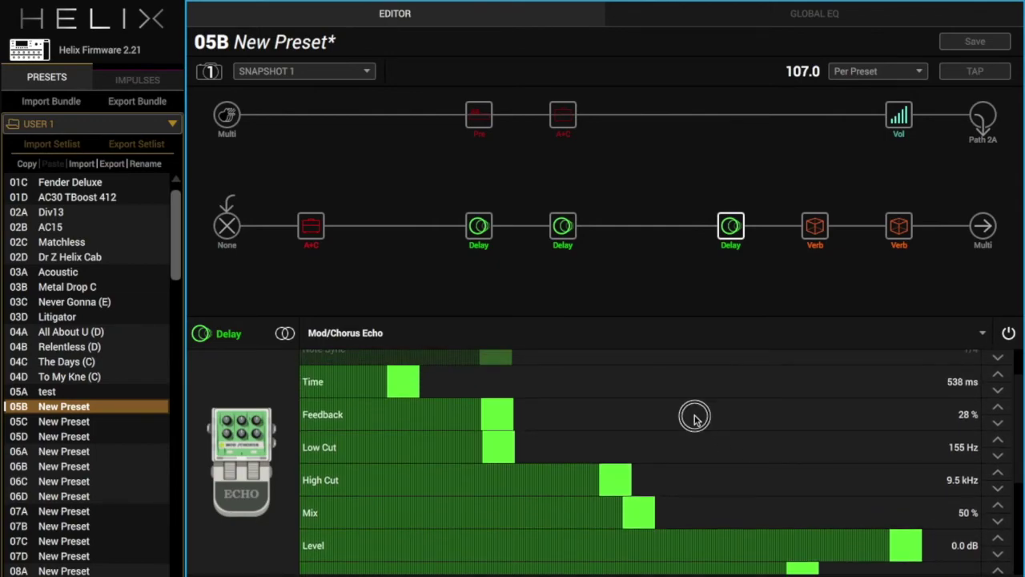
scroll(725, 469, down, 2)
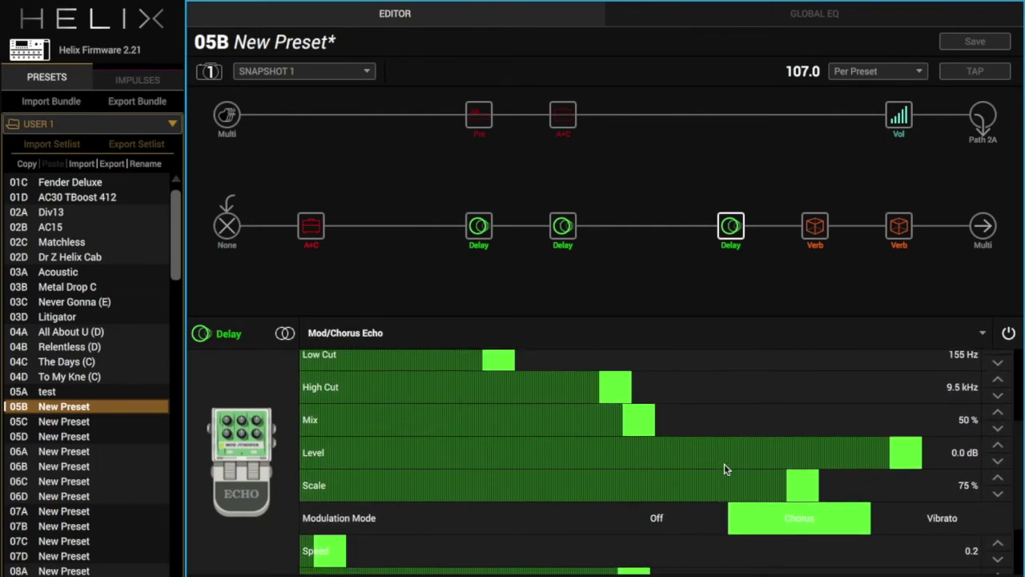
scroll(725, 469, down, 1)
click(943, 503)
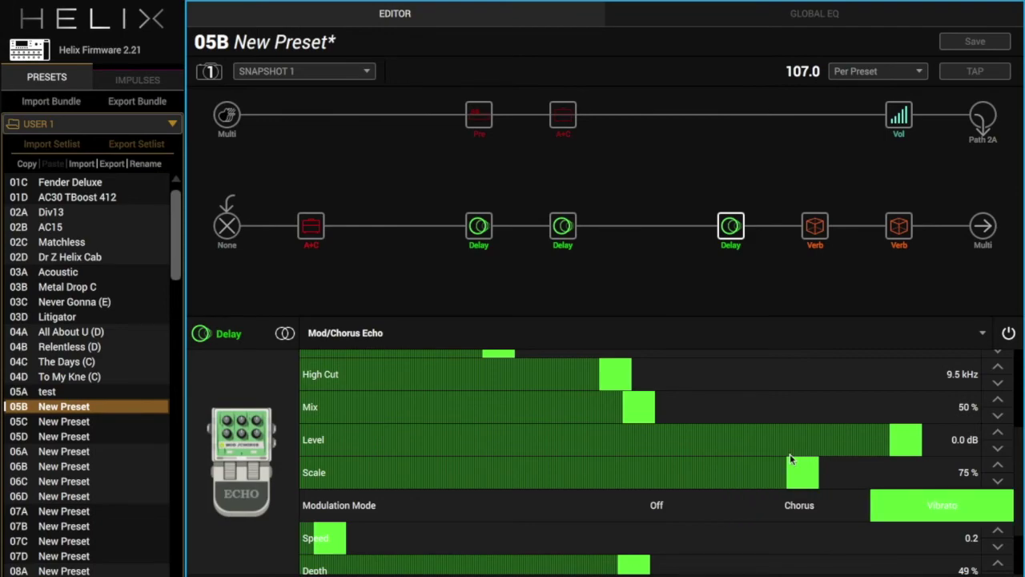
scroll(789, 453, down, 3)
scroll(810, 468, down, 1)
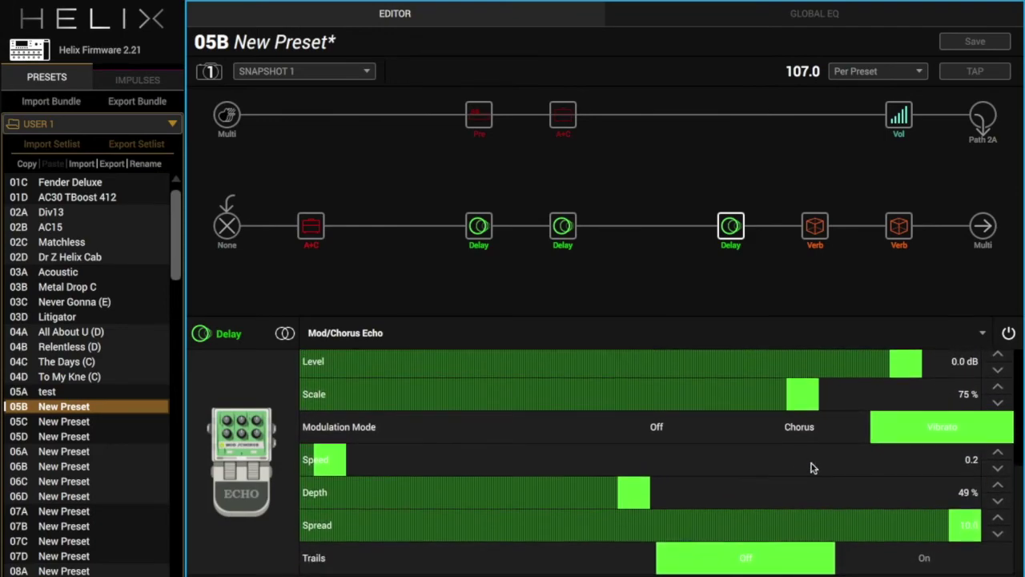
click(922, 559)
Step: Assign the Mod/Chorus Echo's bypass to Footswitch 10, sharing the PAD label
right_click(542, 565)
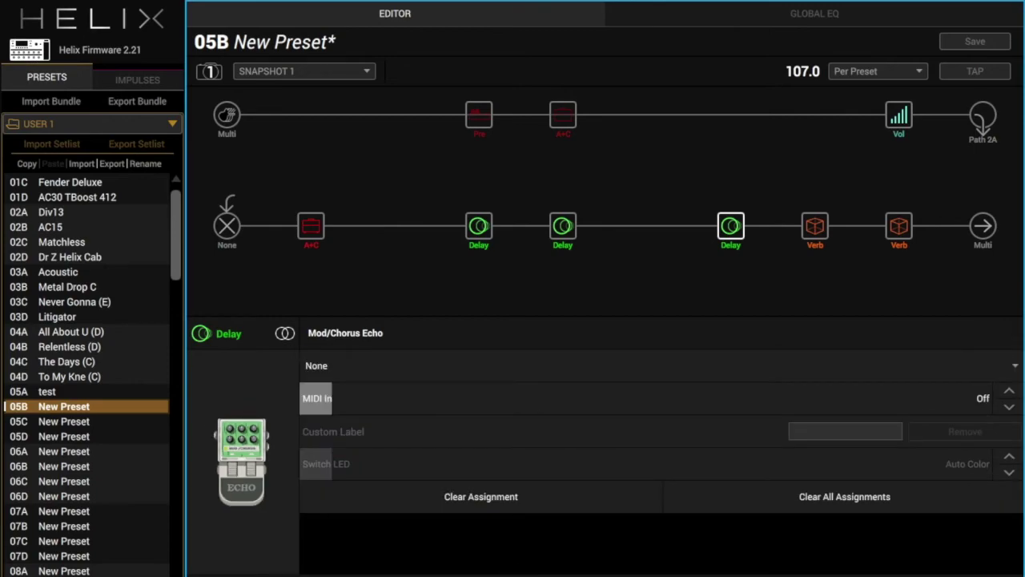
click(422, 365)
scroll(402, 461, down, 1)
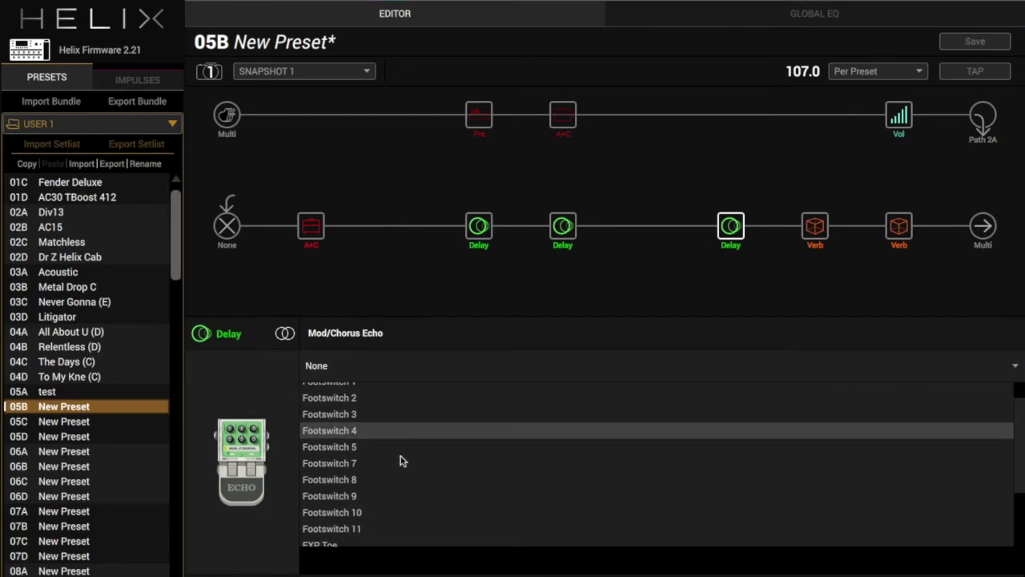
click(388, 511)
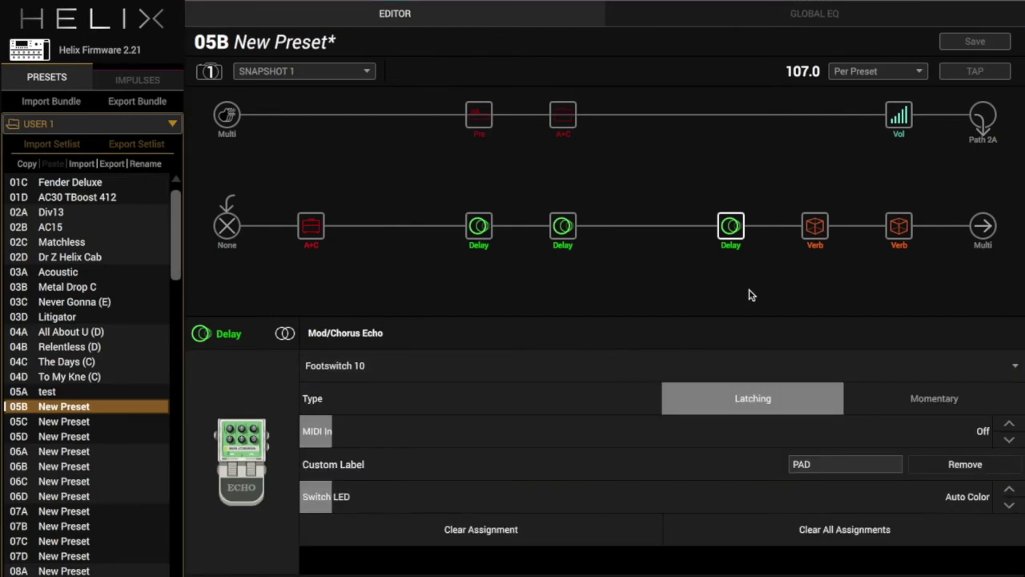